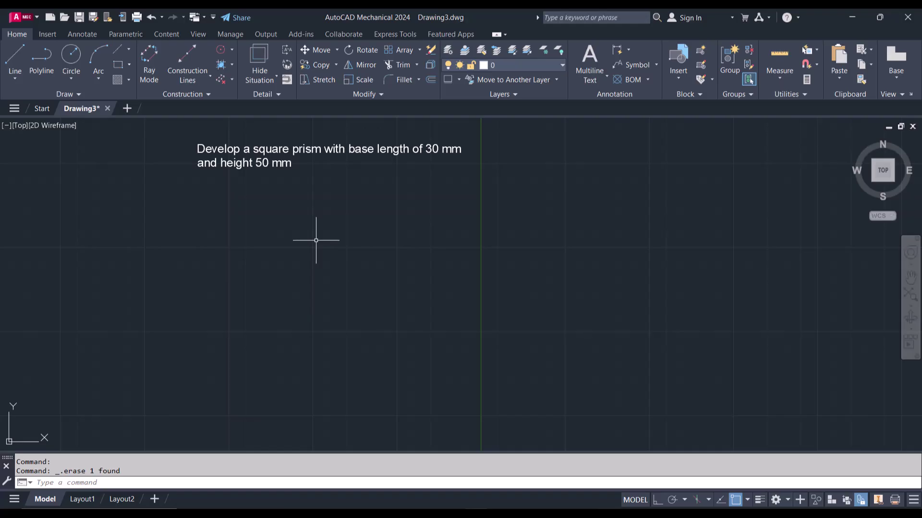
Step: Draw a 30 by 30 mm square with the Rectangle tool in the lower drawing area, right of the green axis
right_click(354, 240)
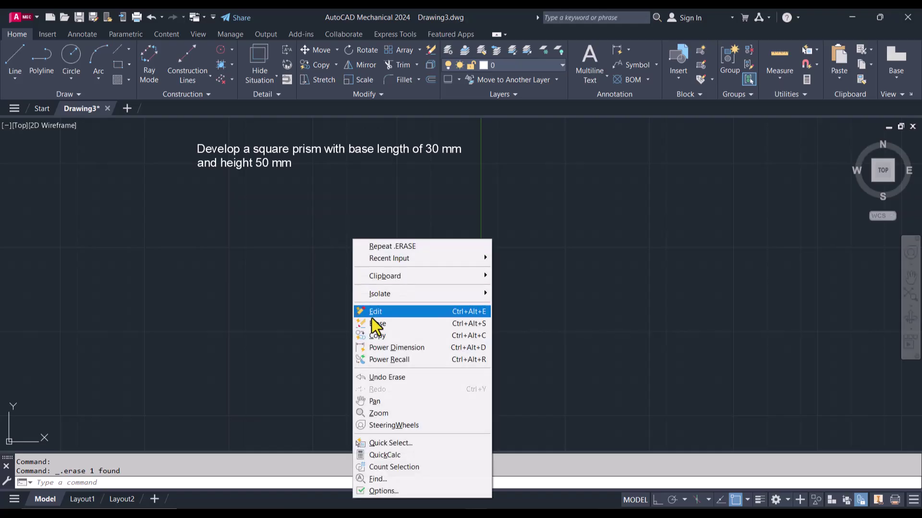
click(397, 401)
mouse_move(426, 370)
mouse_down()
mouse_move(283, 356)
mouse_move(263, 366)
mouse_up()
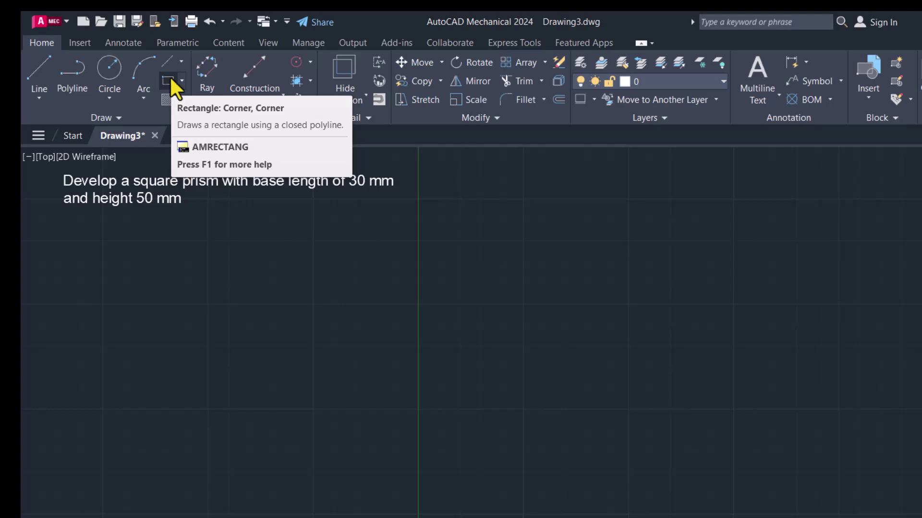
click(169, 80)
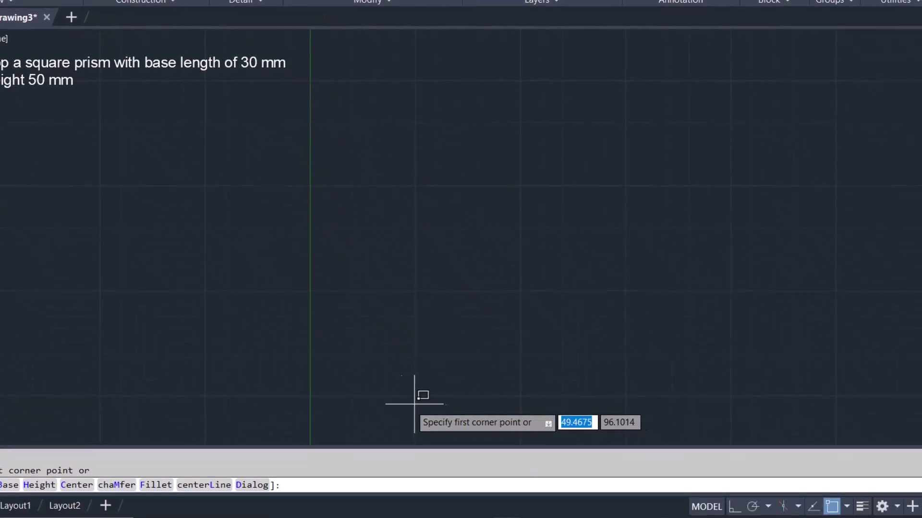
click(383, 408)
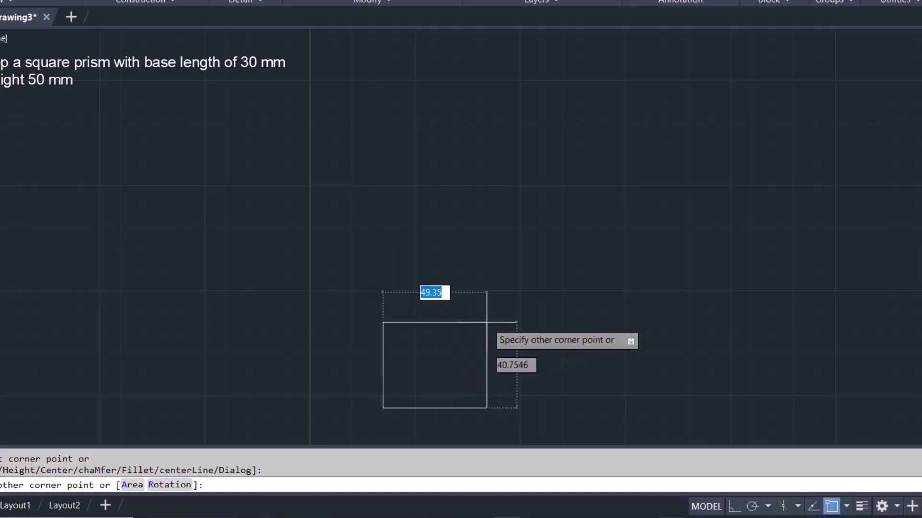
text(30)
key(Tab)
text(30)
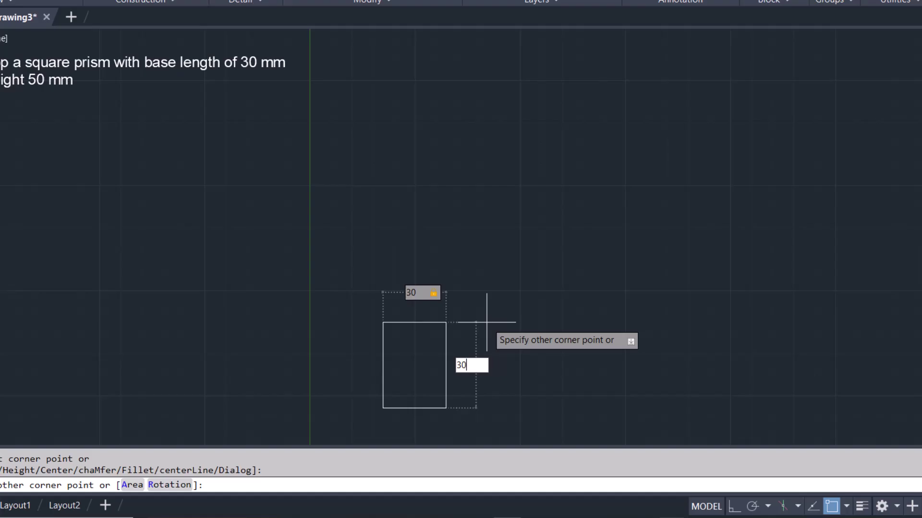
key(Tab)
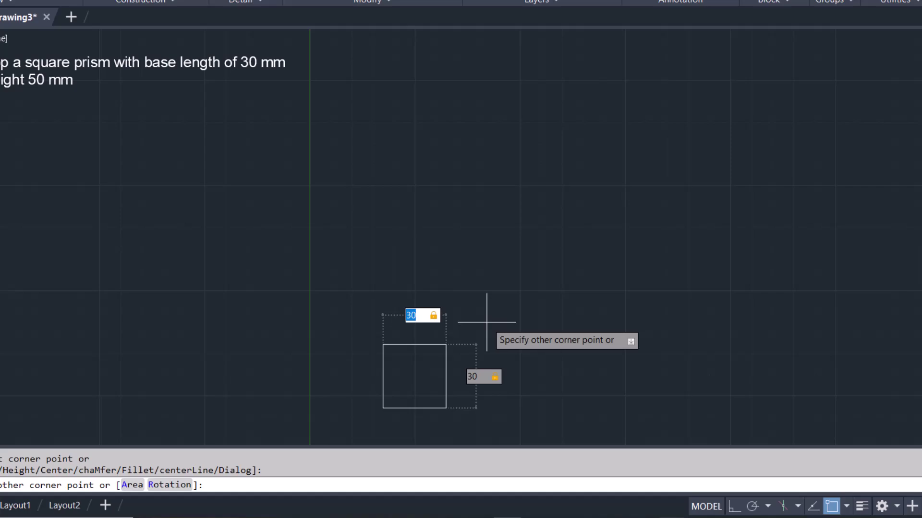
key(Return)
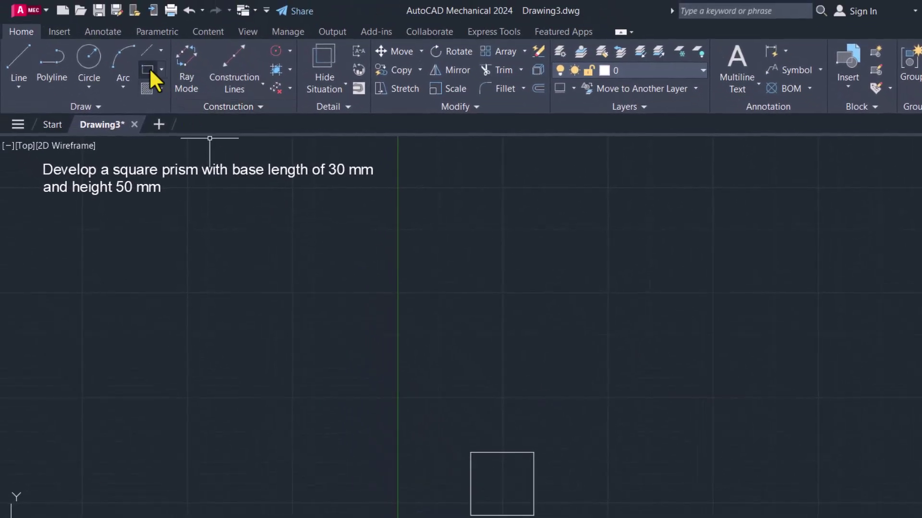
Step: Draw a rectangle about 28 mm wide and 50 mm high above the square, aligned with the square's left edge
click(148, 69)
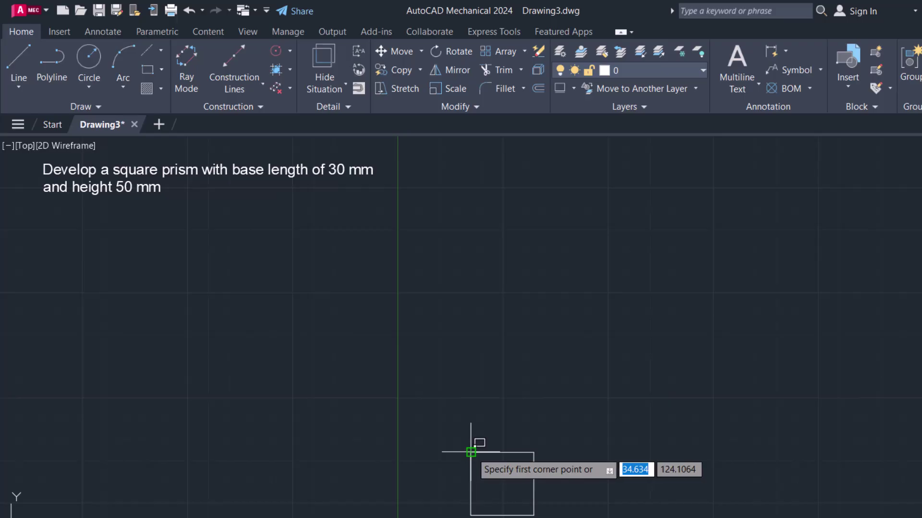
click(470, 404)
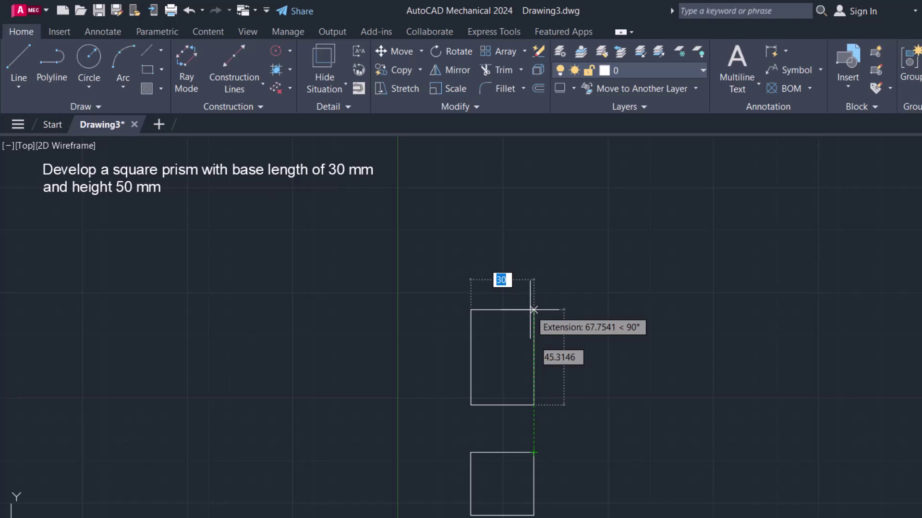
key(Tab)
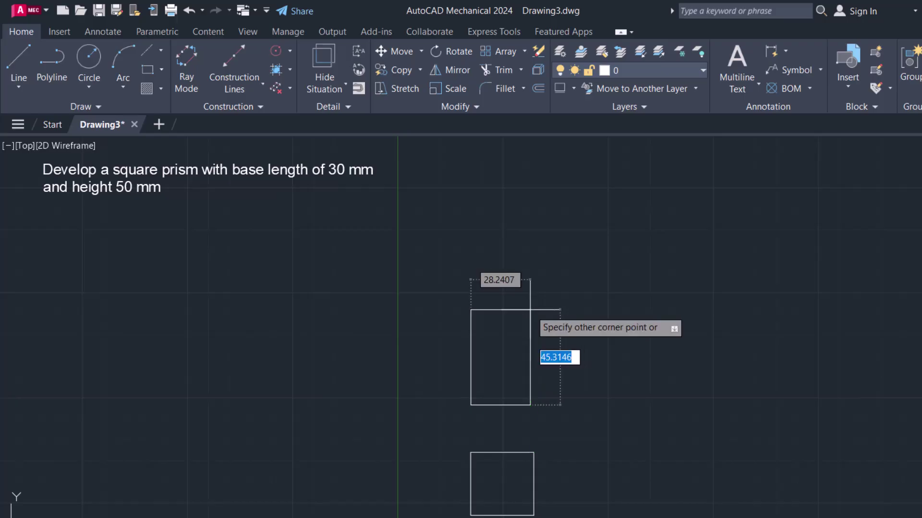
text(50)
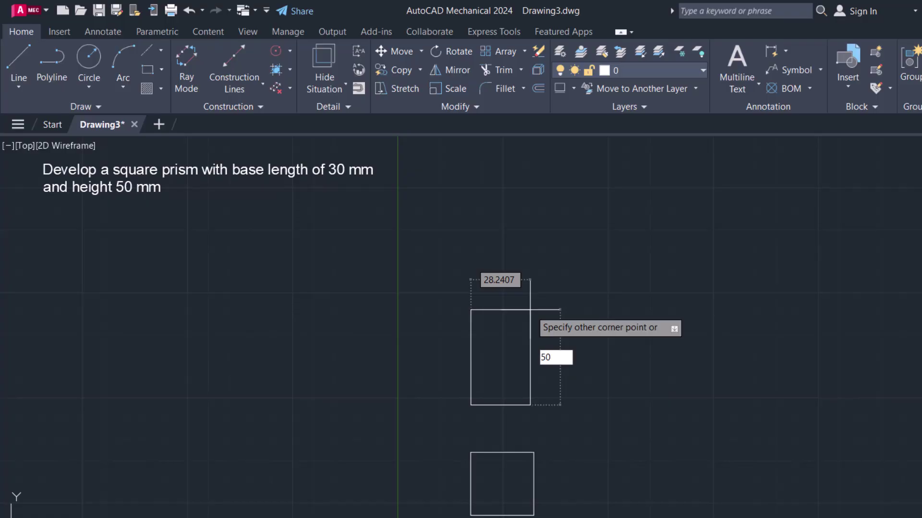
key(Return)
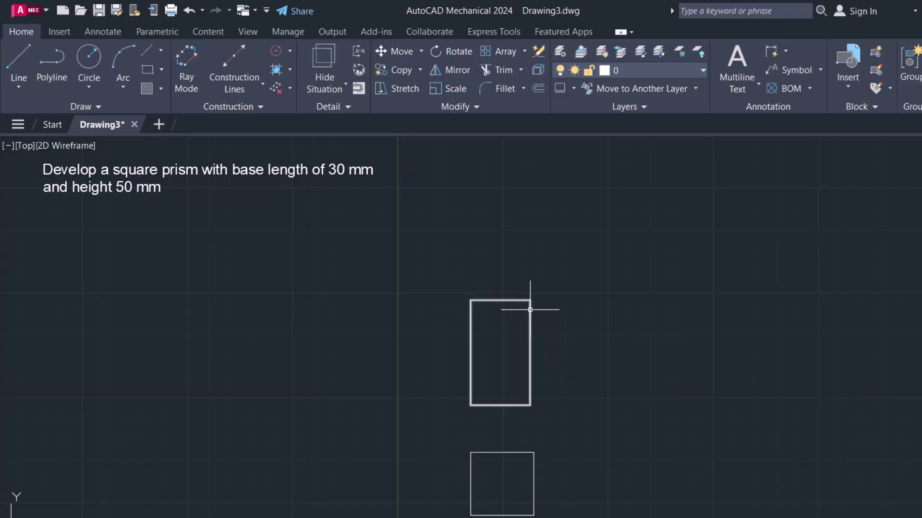
Step: Turn object snap off and place the single-line text 1, height 3 and rotation 0, just inside the square's upper-left corner
right_click(544, 410)
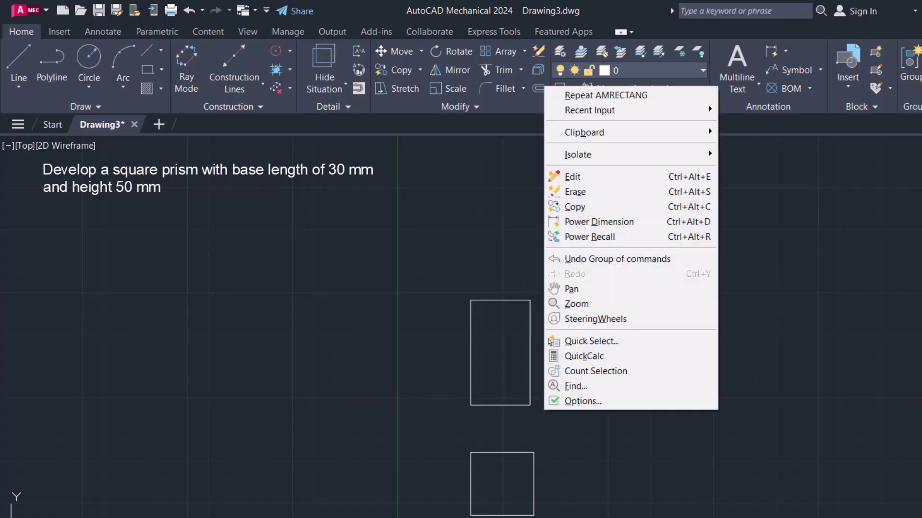
click(595, 290)
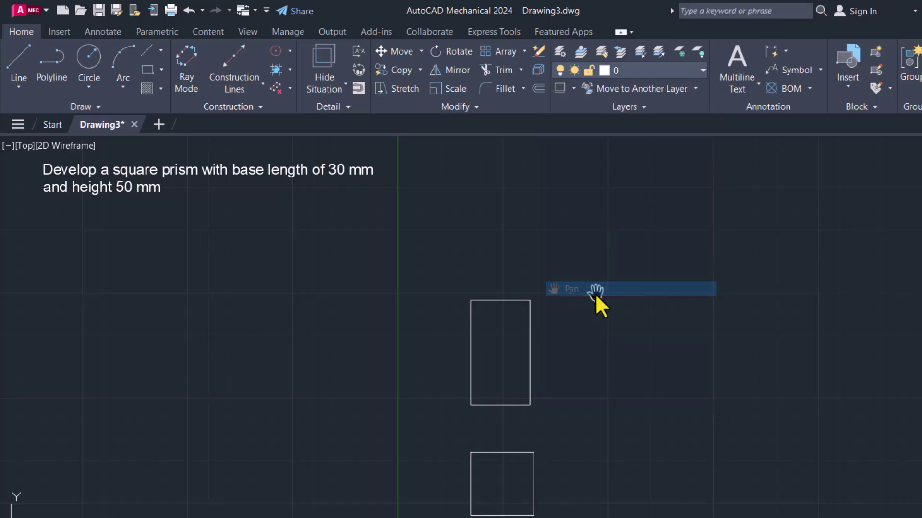
drag(590, 364, 590, 312)
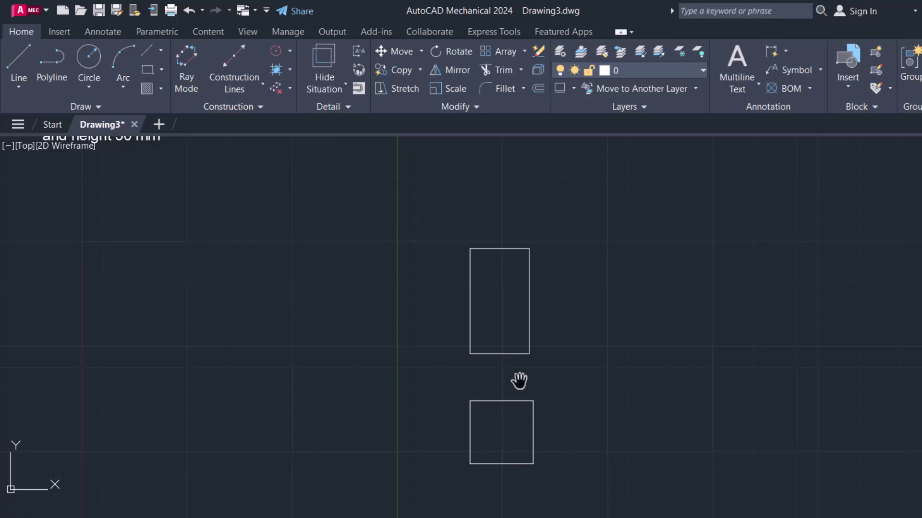
scroll(518, 380, up, 2)
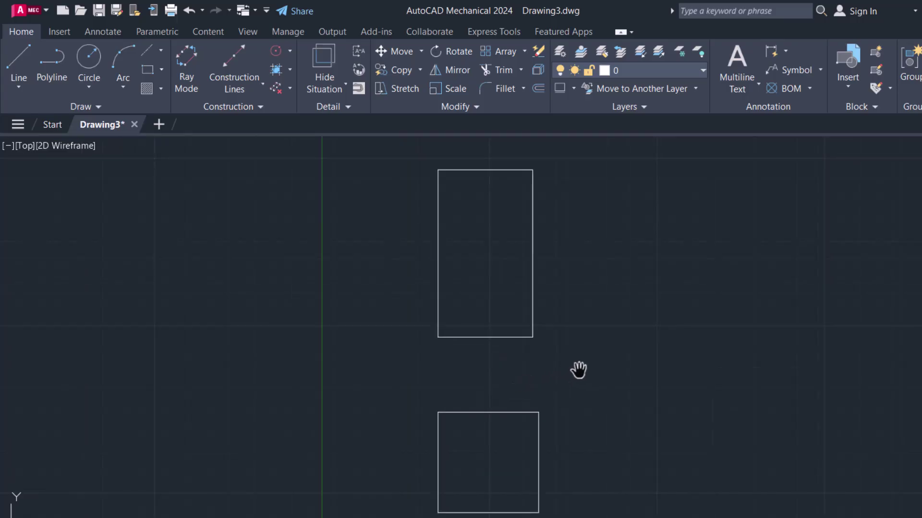
key(Escape)
click(754, 85)
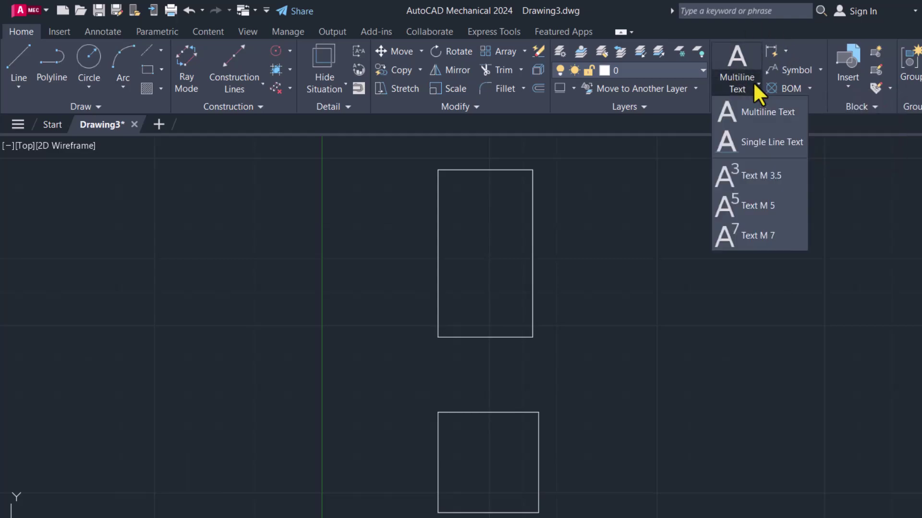
click(752, 142)
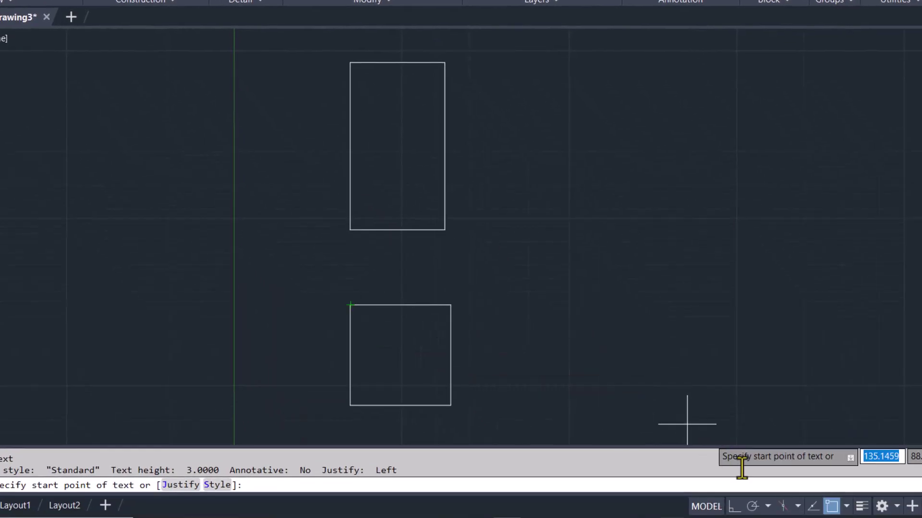
click(832, 507)
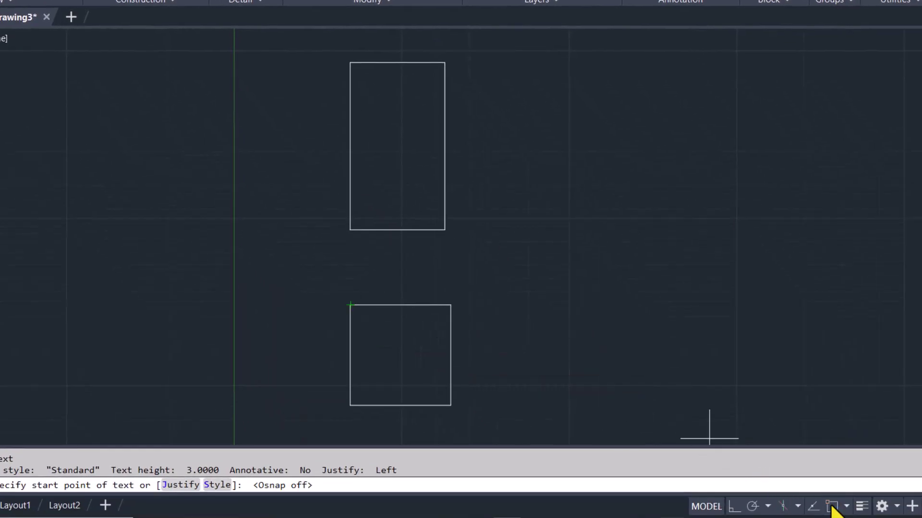
click(358, 317)
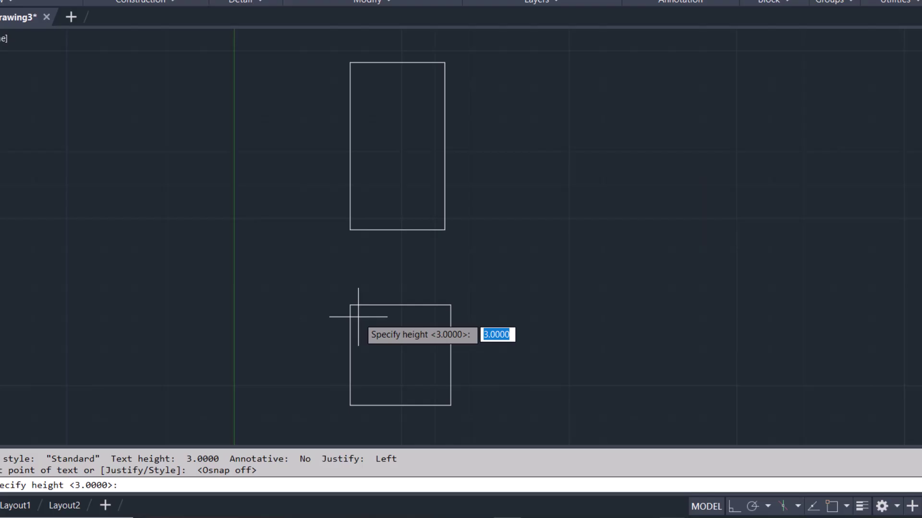
text(3)
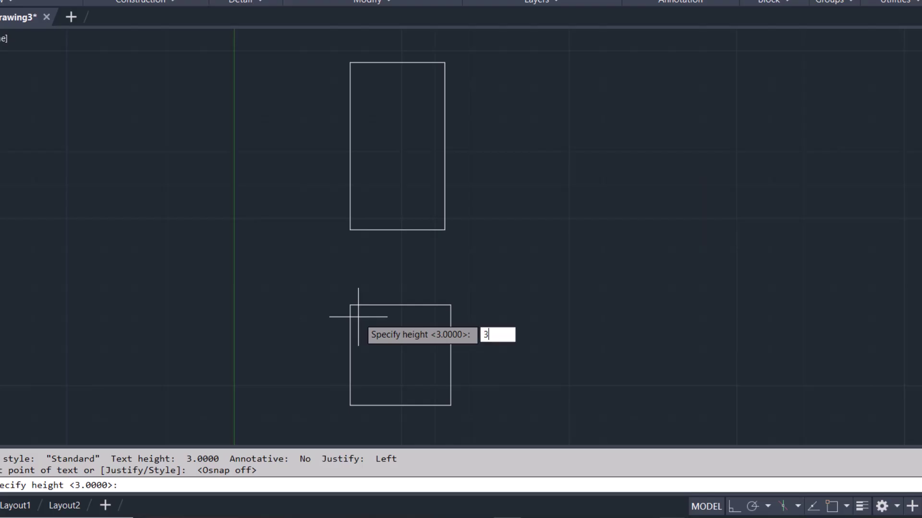
key(Return)
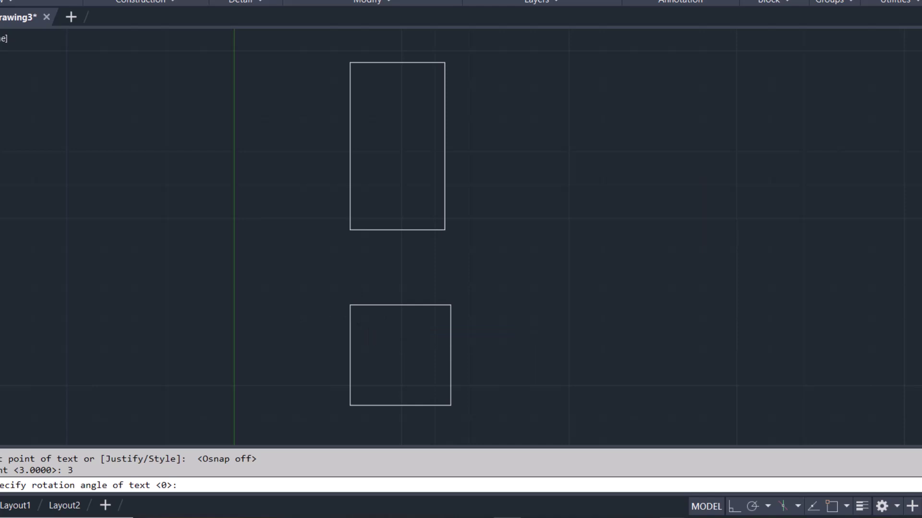
key(Return)
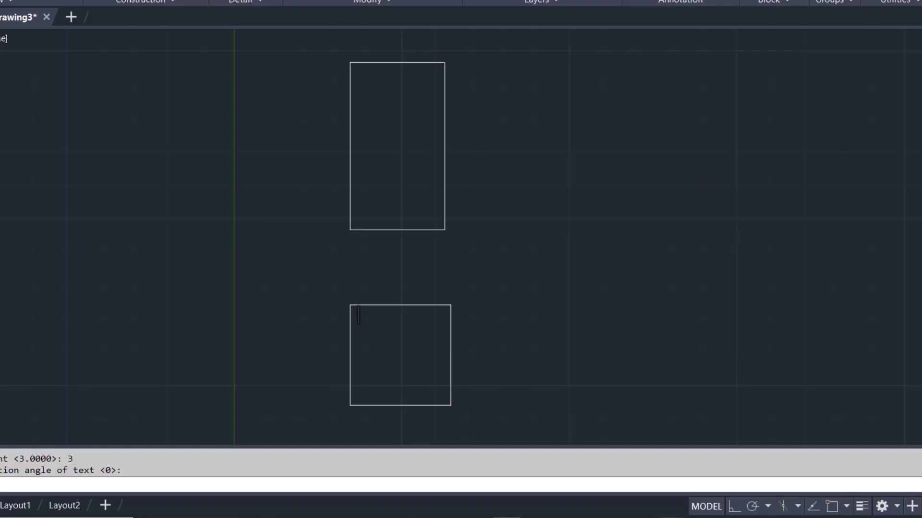
text(1)
Step: Add the labels 2, 3 and 4 clockwise at the square's remaining inner corners
text(2)
click(436, 390)
click(360, 390)
key(Escape)
Step: Label the outside of the square's corners a, b, c and d, clockwise from the upper-left corner
click(455, 293)
click(459, 405)
text(c)
click(340, 406)
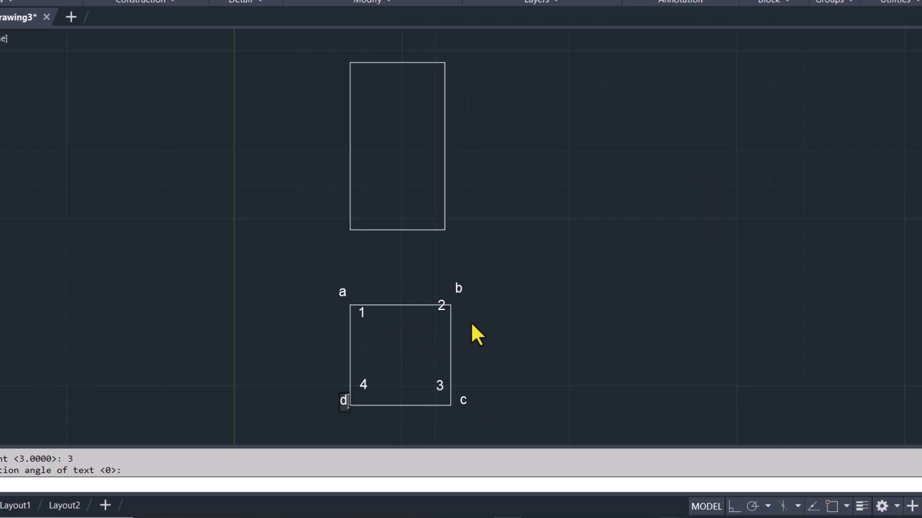
key(Escape)
Step: Move label 2 down inside the square's upper-right corner and move label b closer to that corner
click(443, 312)
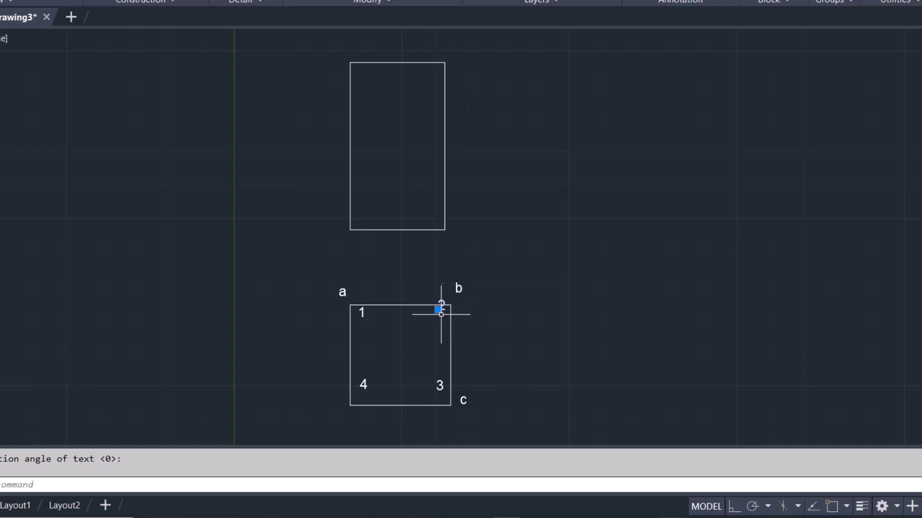
click(438, 310)
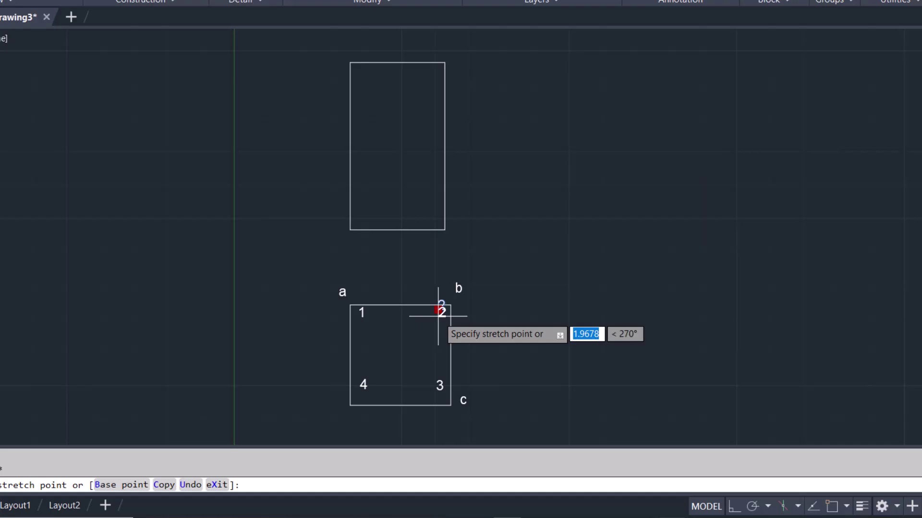
click(438, 316)
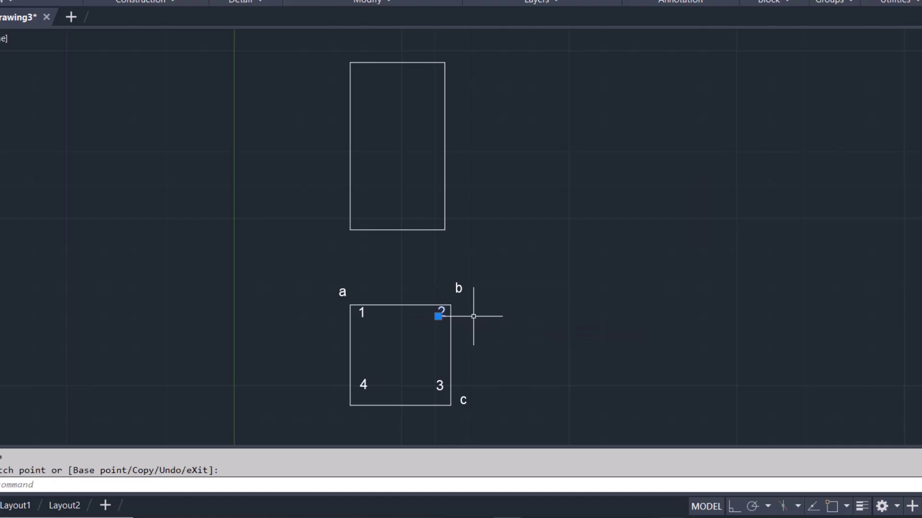
key(Escape)
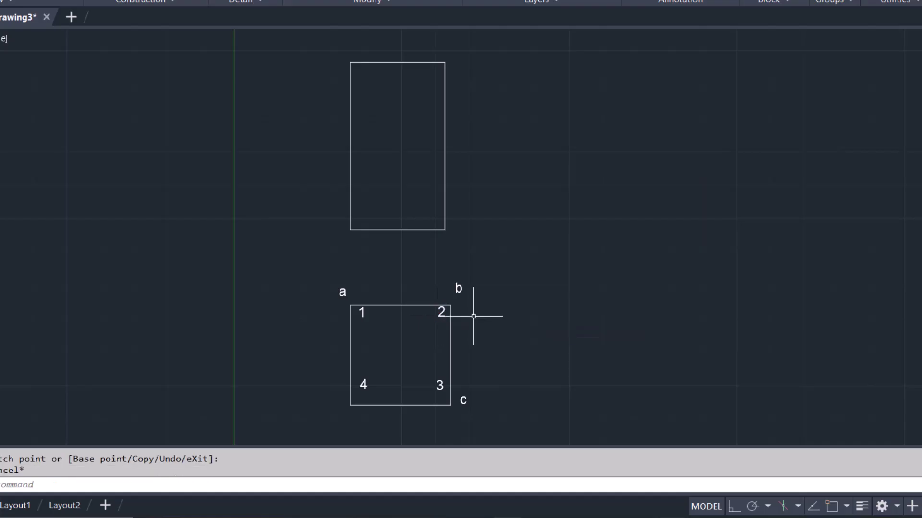
click(456, 290)
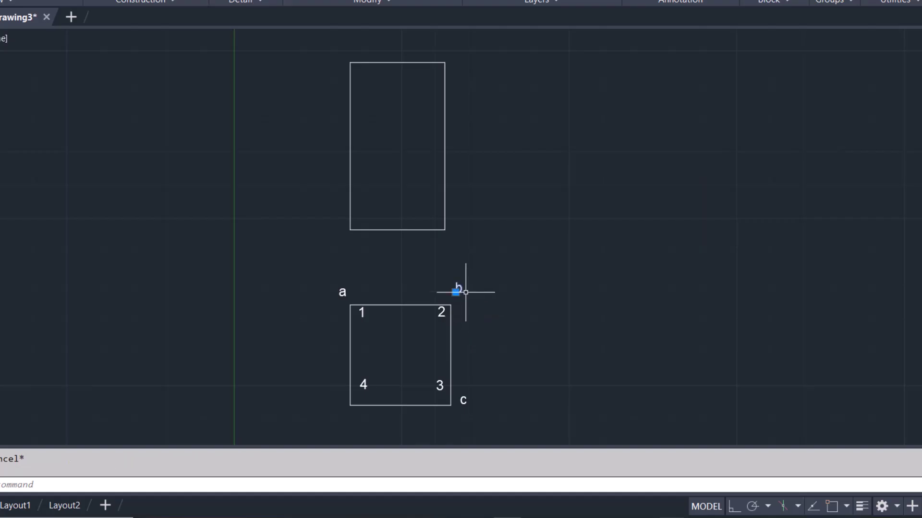
click(456, 292)
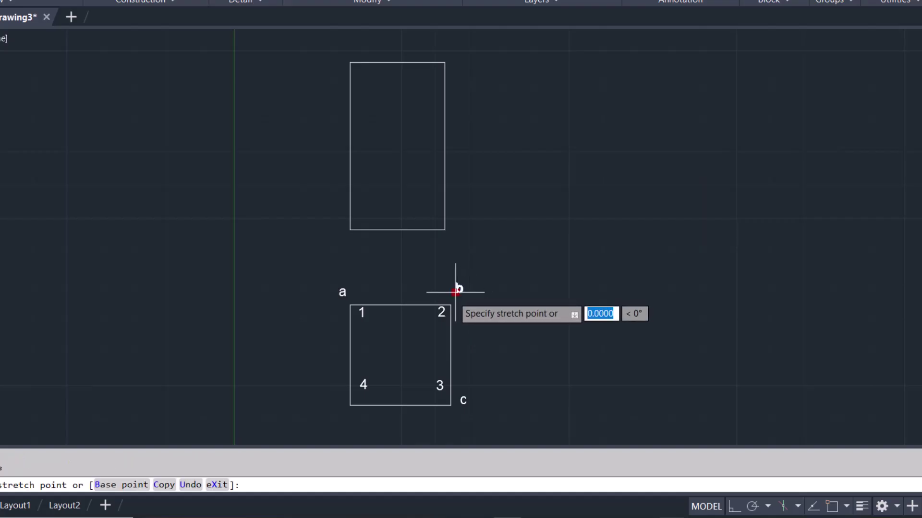
click(451, 297)
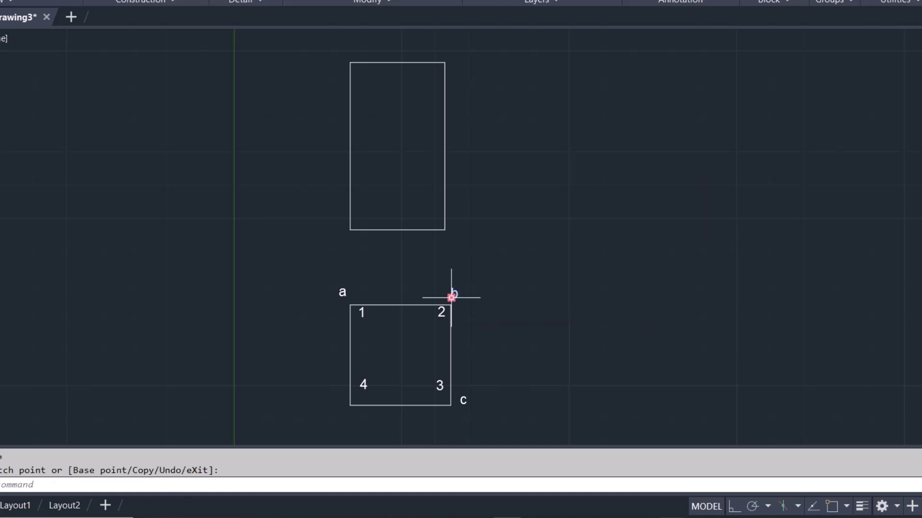
Step: Copy label b to the outside of the square's lower-left corner and change the copied text to d
text(co)
key(Return)
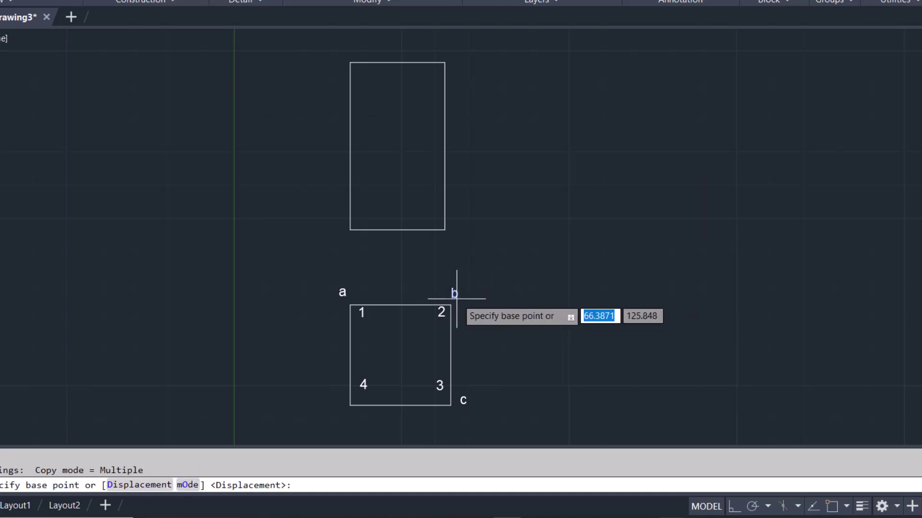
click(452, 298)
click(333, 409)
key(Escape)
double_click(334, 407)
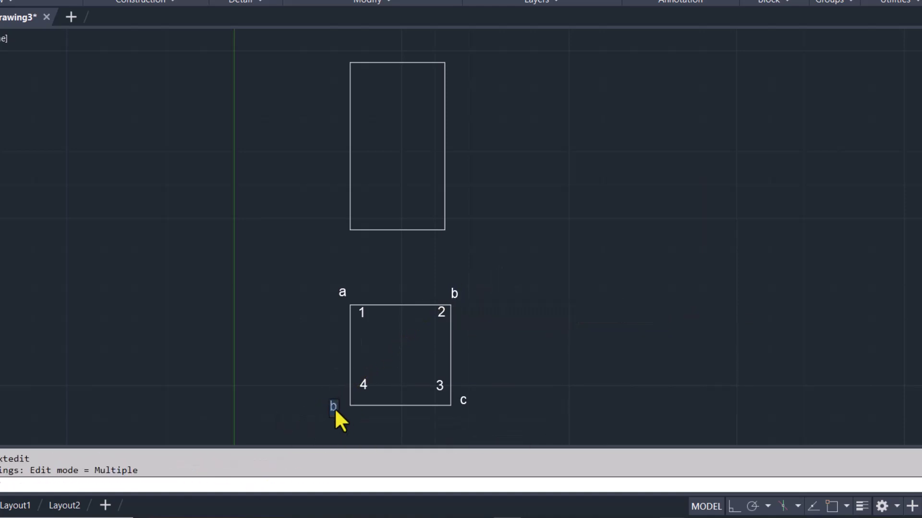
text(d)
key(Return)
key(Escape)
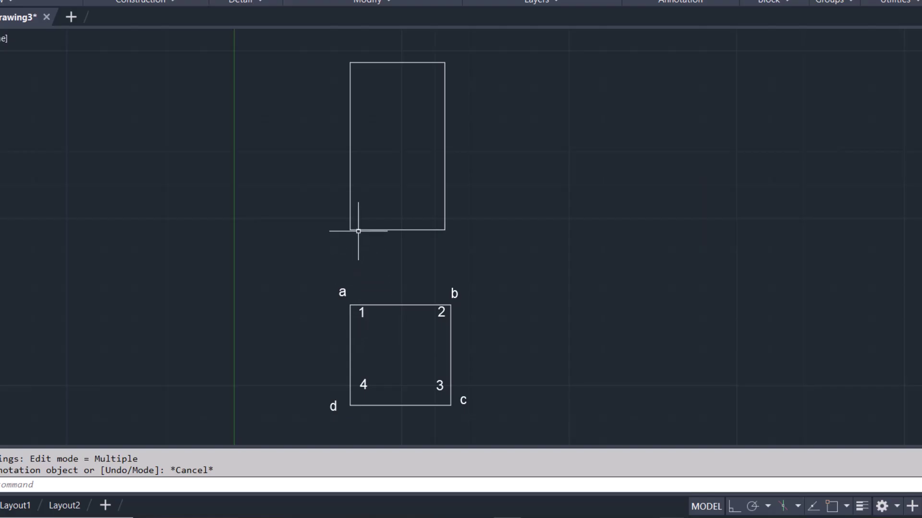
Step: Copy label 1 from the top view to the outside of all four corners of the front-view rectangle
click(361, 315)
text(co)
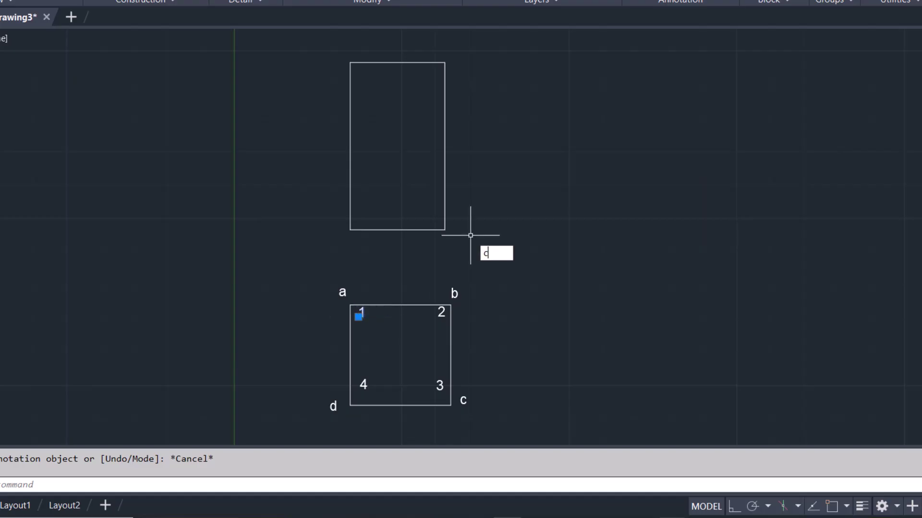
key(Return)
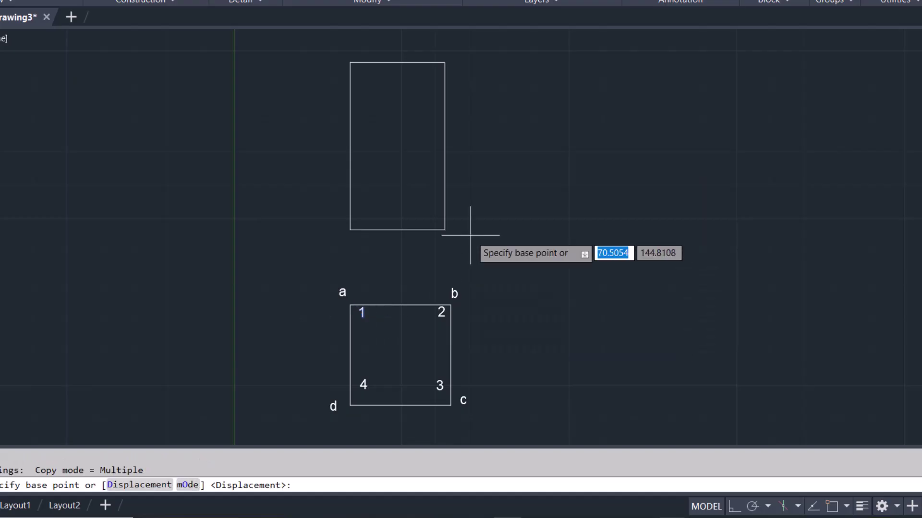
click(361, 315)
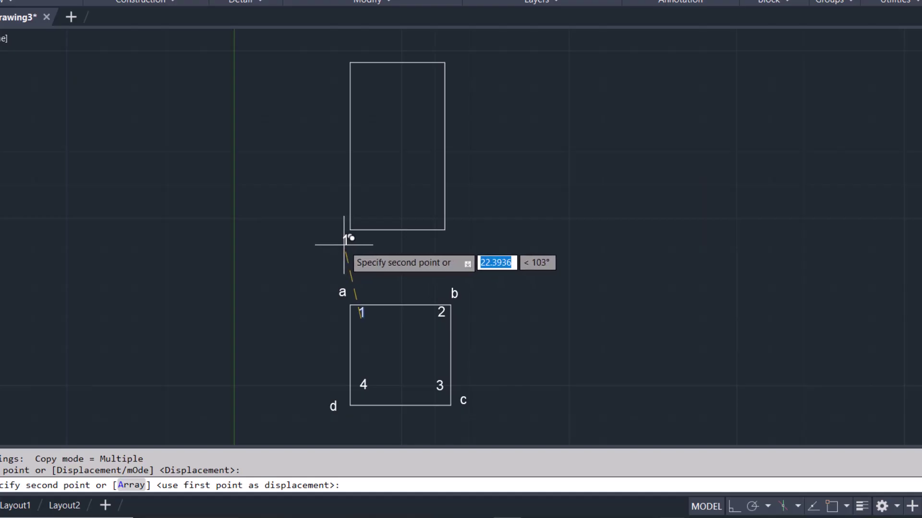
click(343, 245)
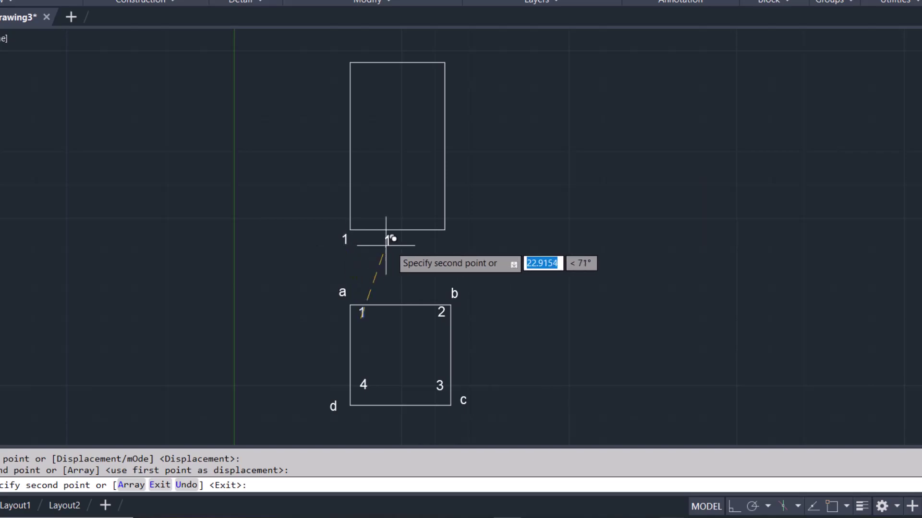
click(441, 237)
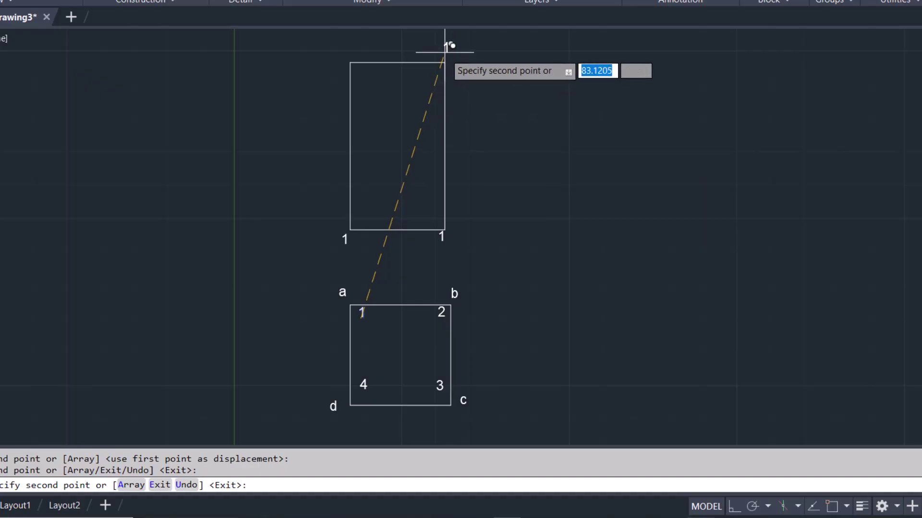
click(445, 53)
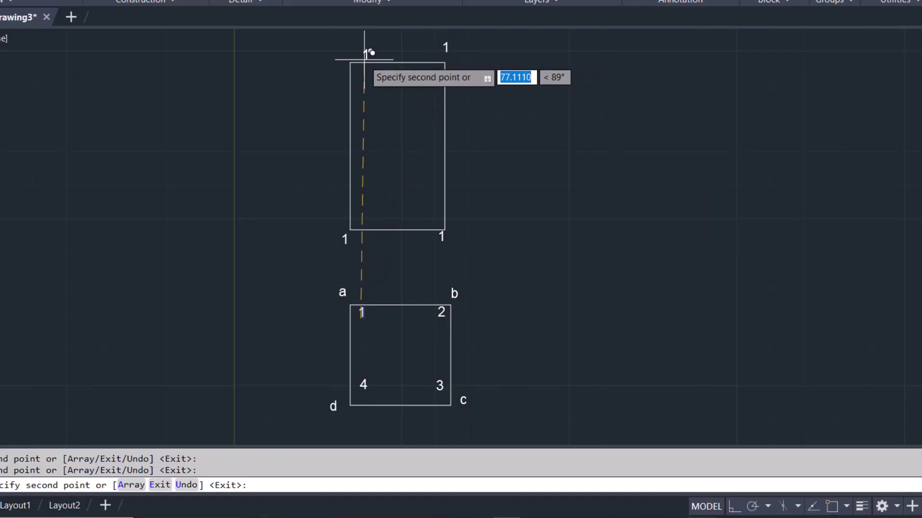
click(346, 57)
key(Escape)
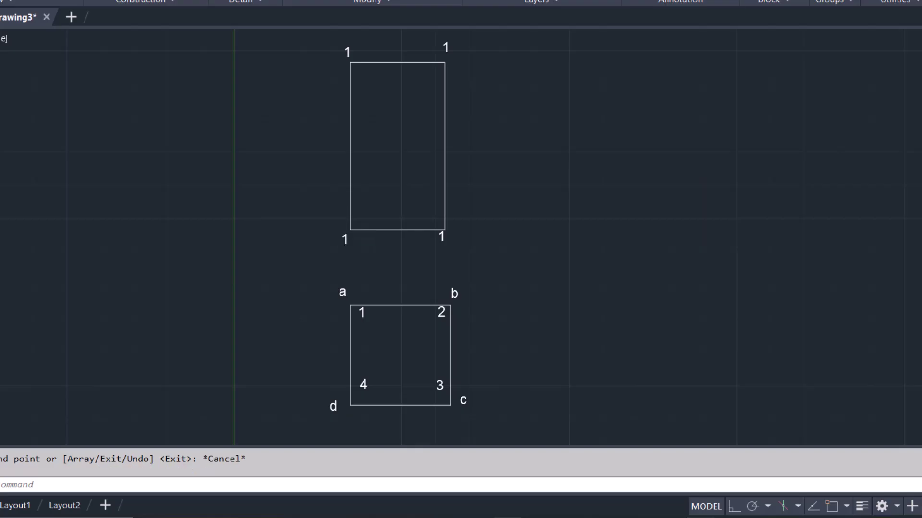
Step: Change the front view's lower-left label to 1,4 and its lower-right label to 2,3
double_click(344, 239)
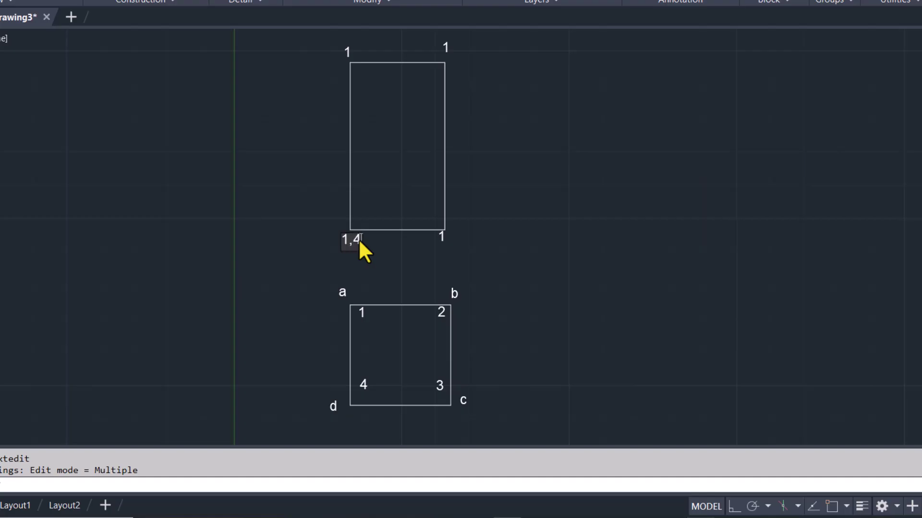
click(441, 238)
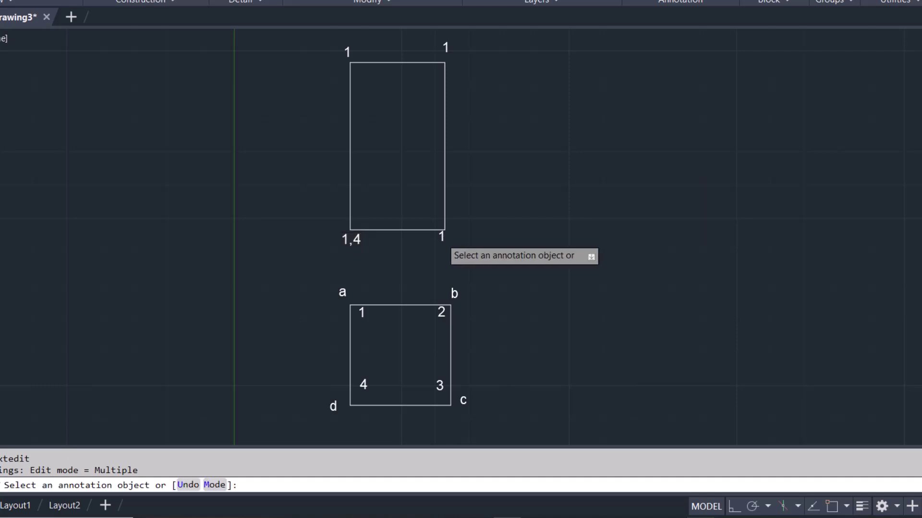
click(442, 238)
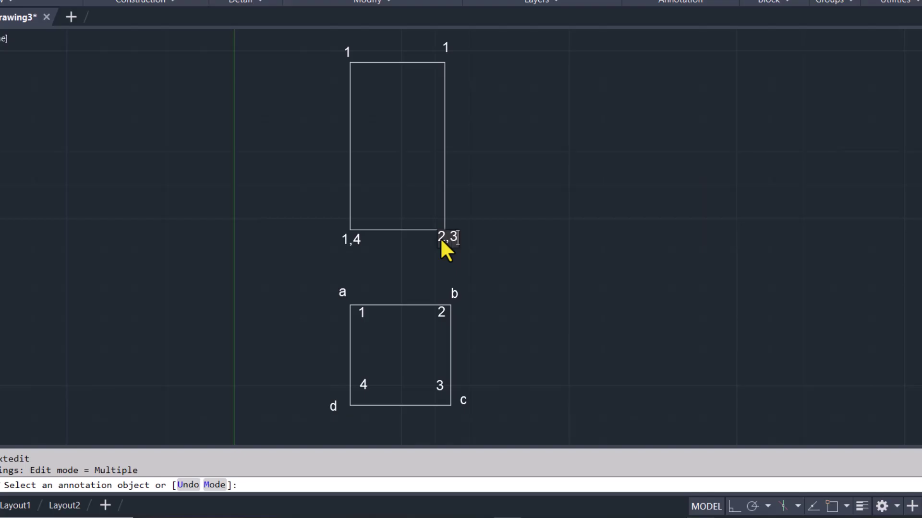
click(347, 50)
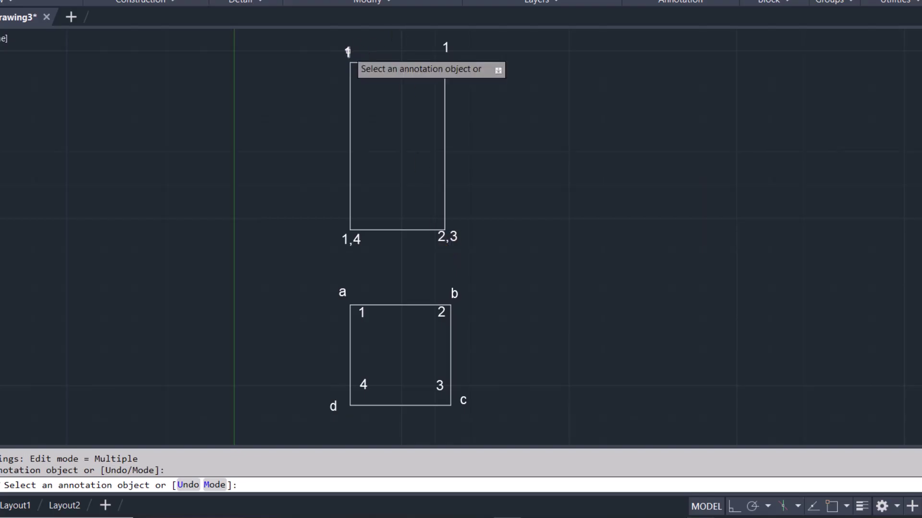
Step: Change the front view's upper-left label to a,d and its upper-right label to b,c
click(347, 52)
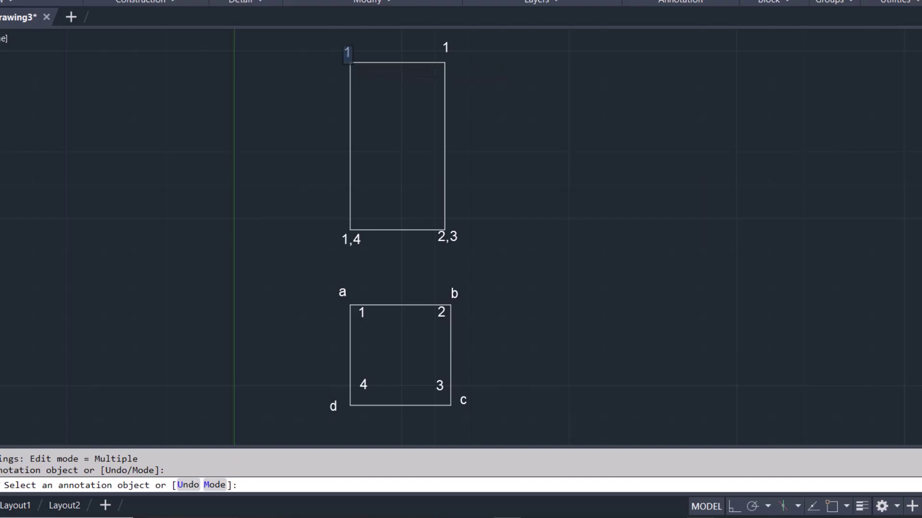
text(a,d)
click(446, 45)
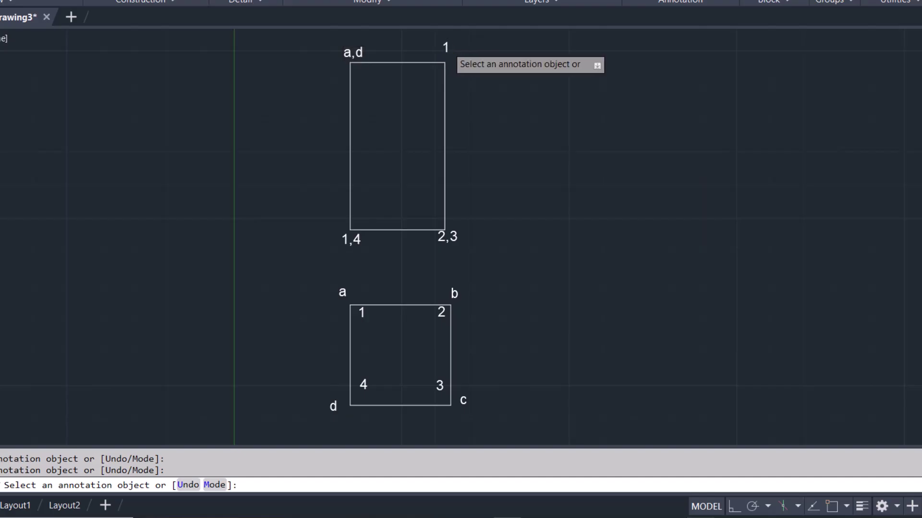
click(446, 48)
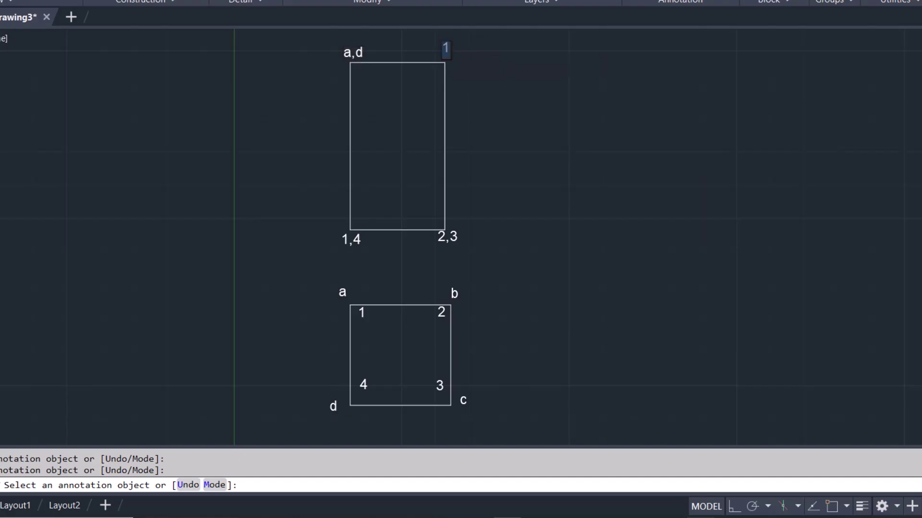
text(b,c)
click(416, 50)
key(Escape)
Step: Move label b,c slightly down and left, closer to the front view's upper-right corner
click(445, 48)
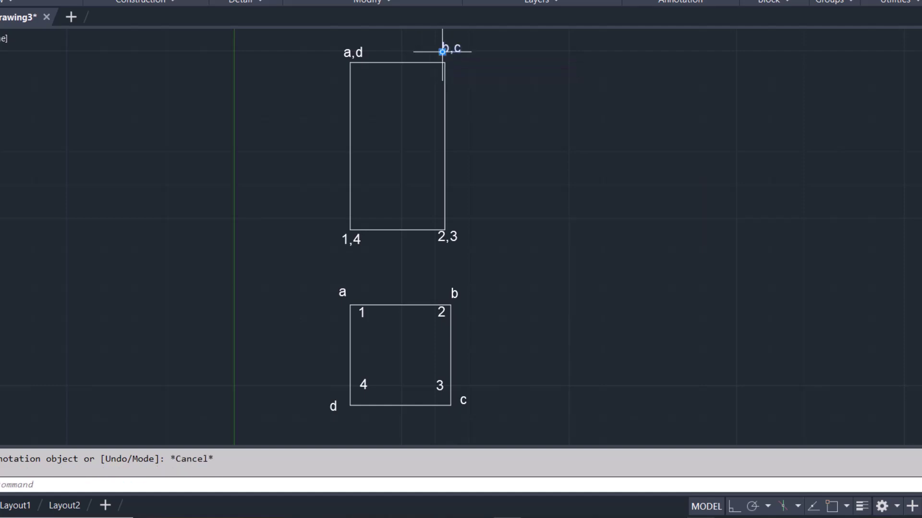
click(441, 53)
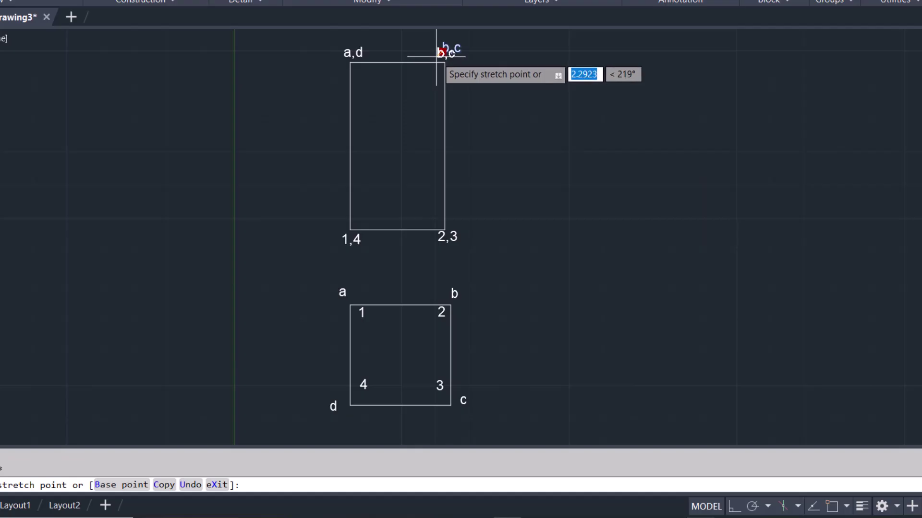
click(436, 57)
key(Escape)
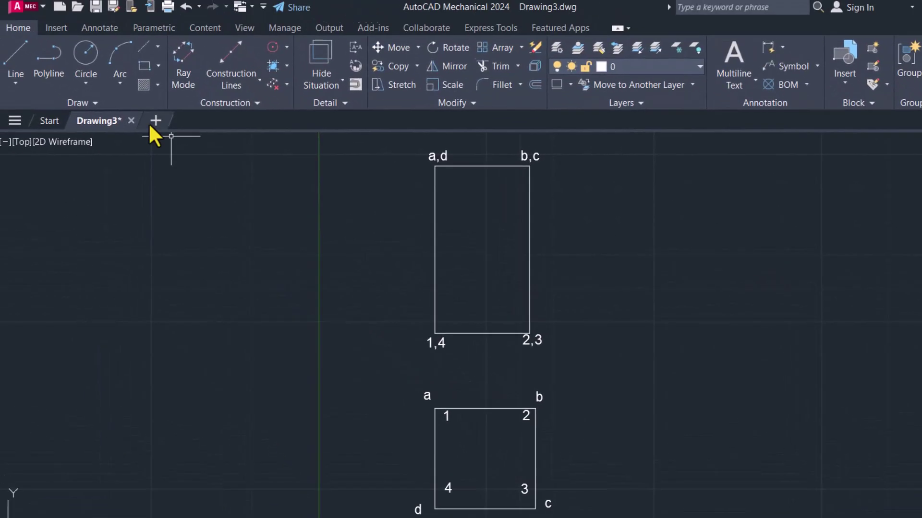
Step: With object snap and ortho on, draw a vertical line about 25 mm right of the front view, from its top-edge level to its bottom-edge level
click(19, 58)
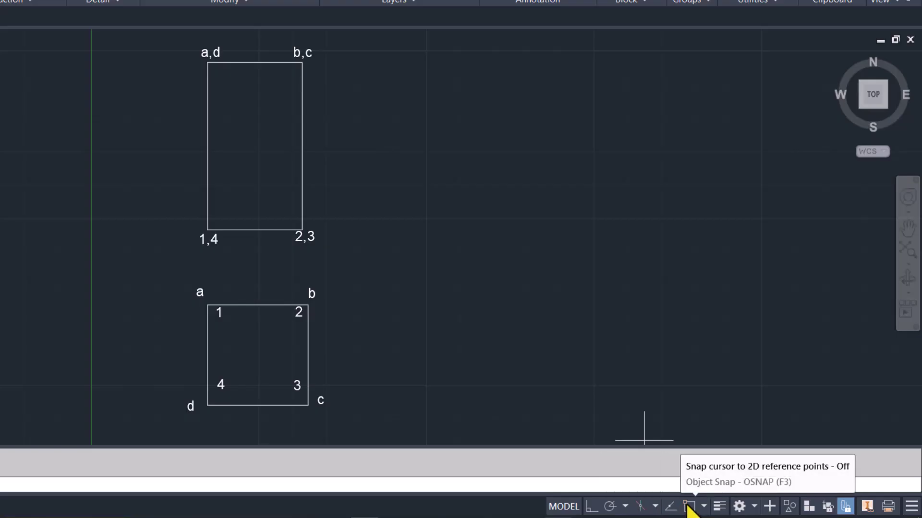
click(687, 507)
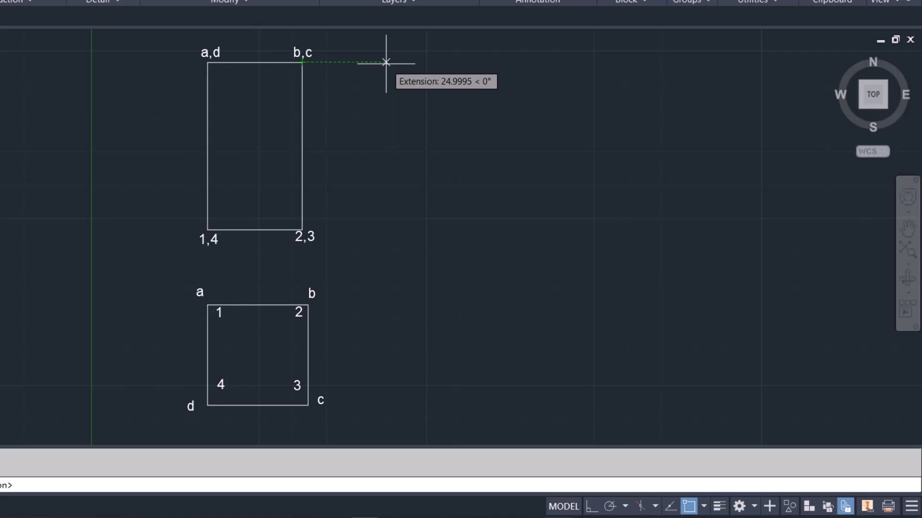
click(386, 62)
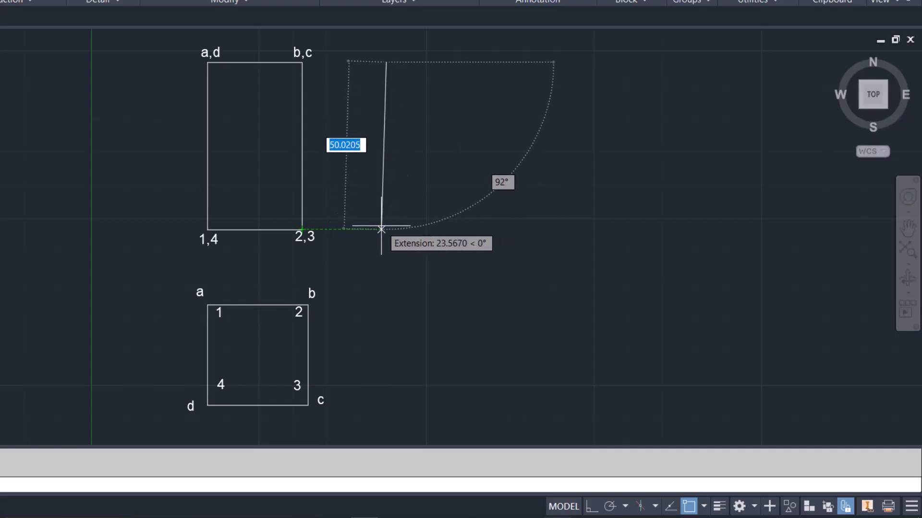
click(591, 507)
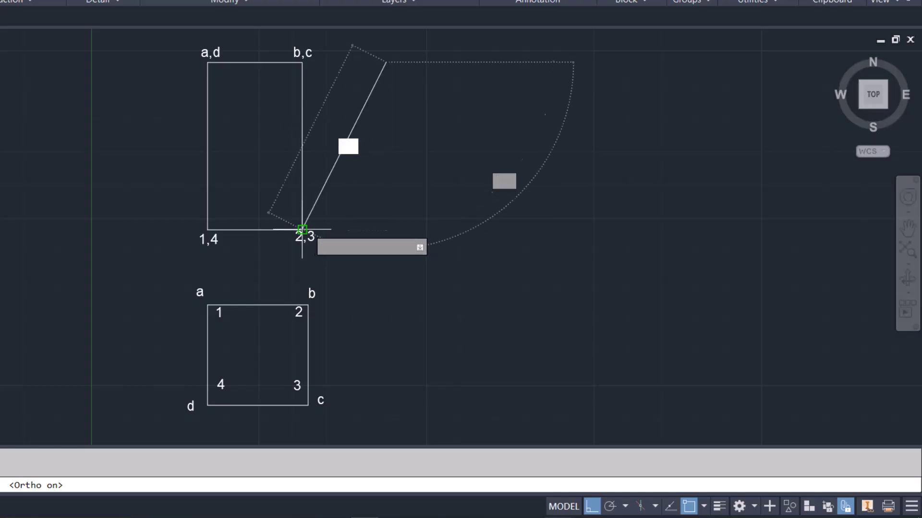
click(387, 229)
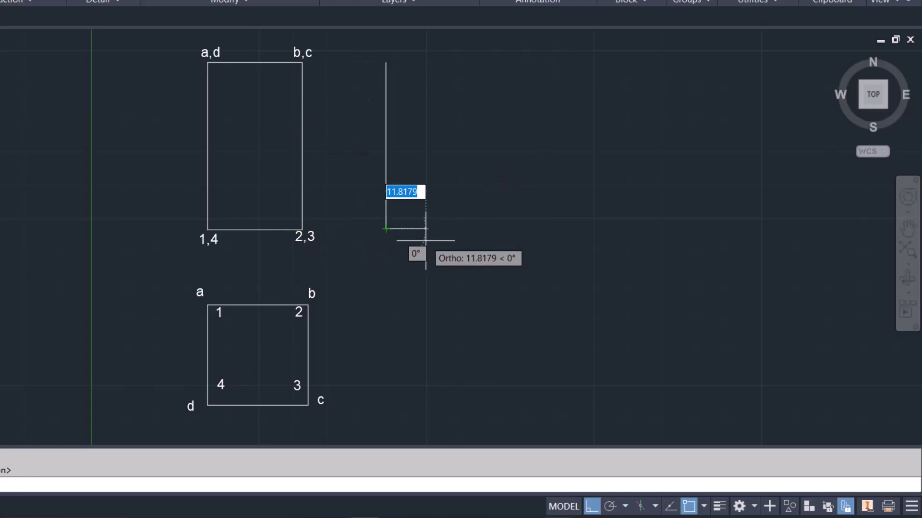
key(Escape)
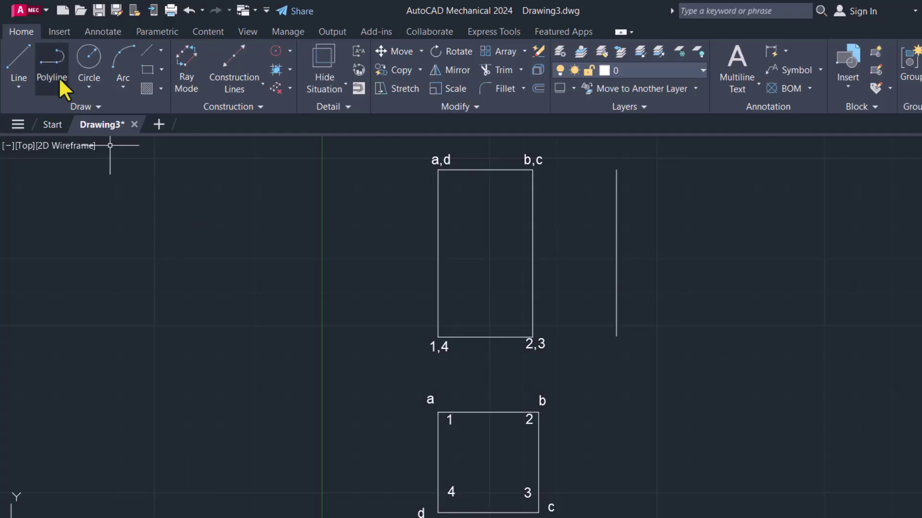
Step: Draw four consecutive 30 mm horizontal segments to the right from the lower end of the vertical line
click(19, 60)
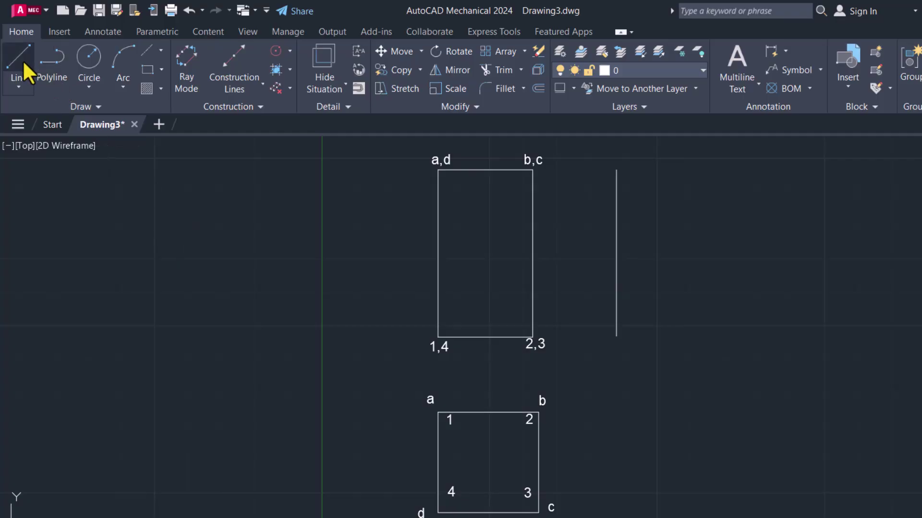
click(616, 337)
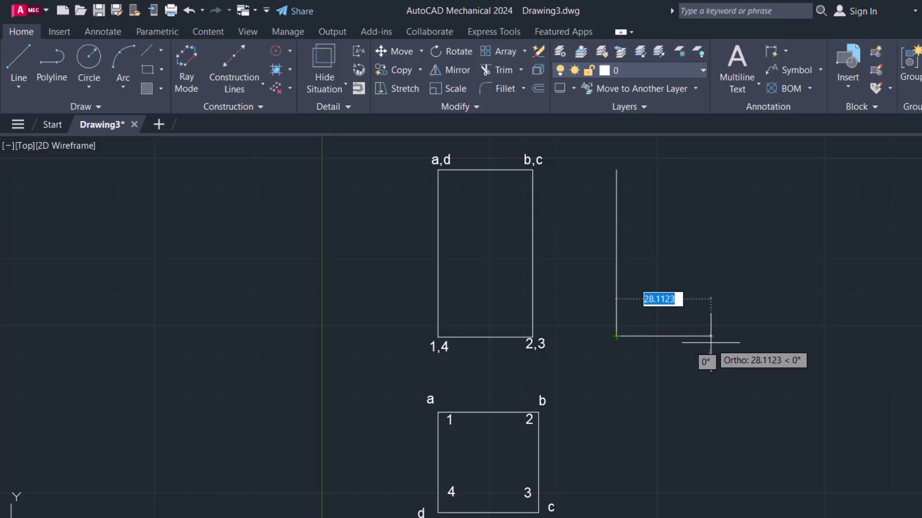
text(3)
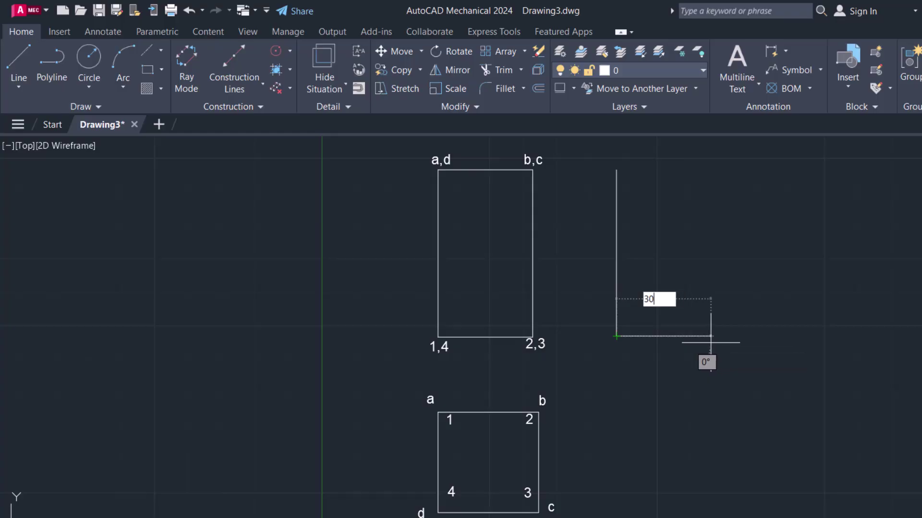
text(0)
key(Return)
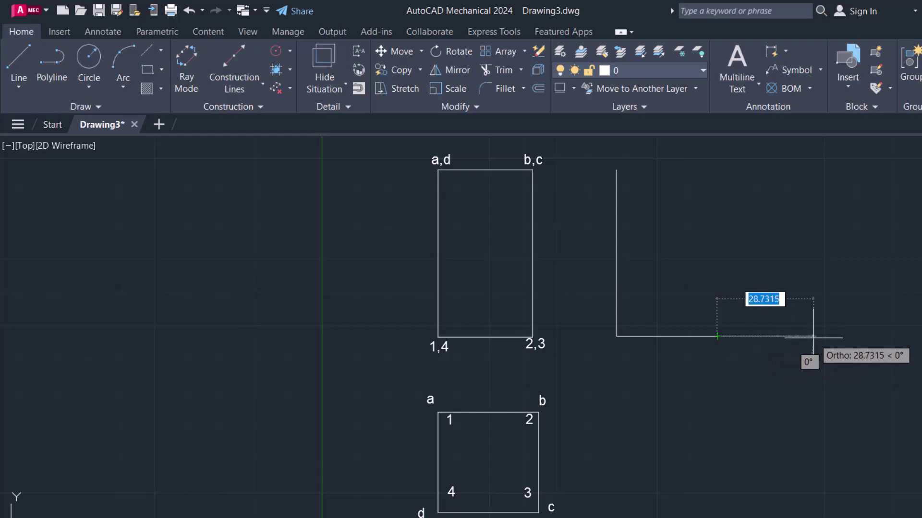
text(30)
key(Return)
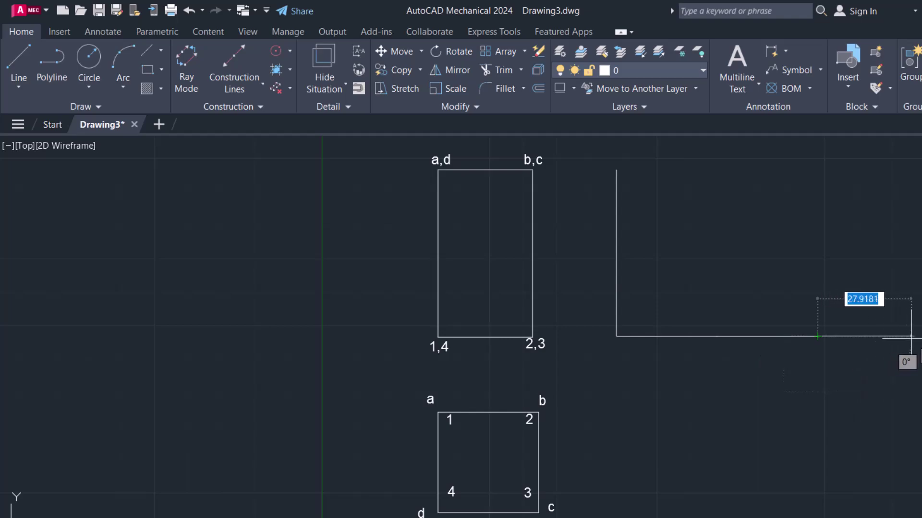
text(30)
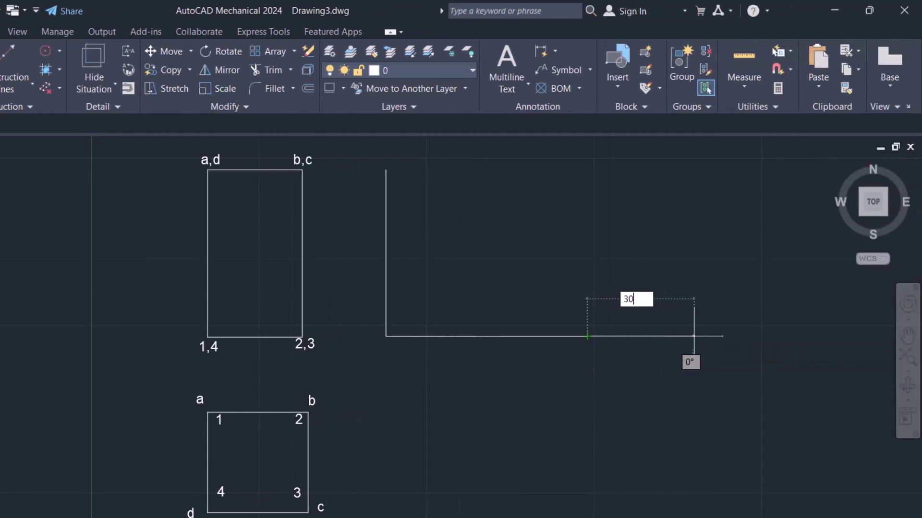
key(Return)
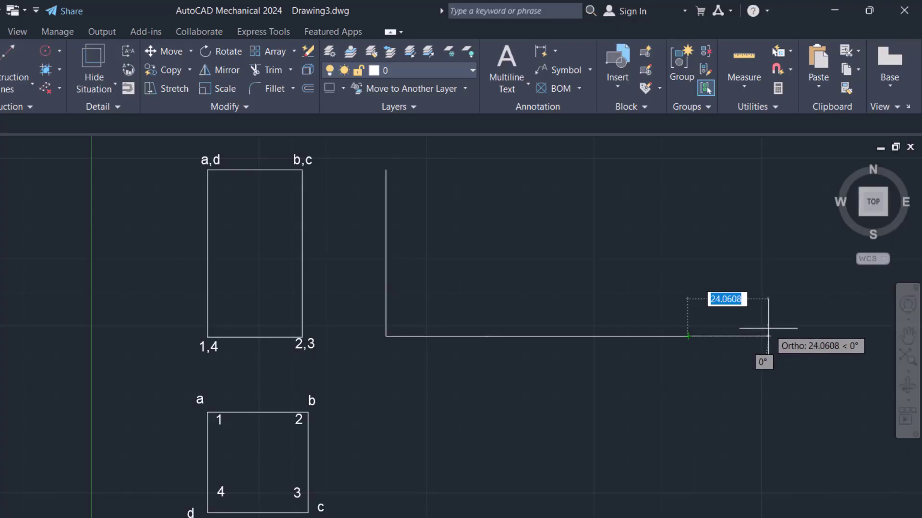
text(8)
key(Return)
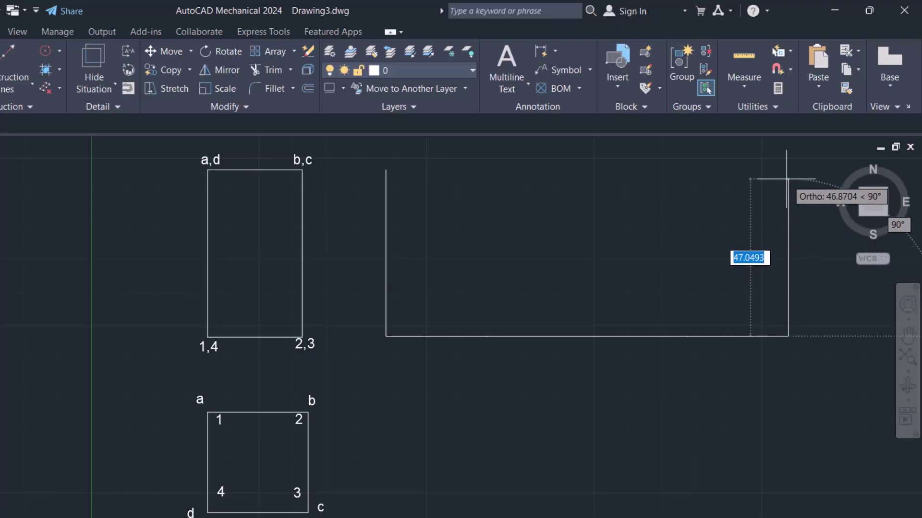
Step: Draw a 50 mm vertical line up from the base's right end and close the outline at the first vertical line's upper end
text(50)
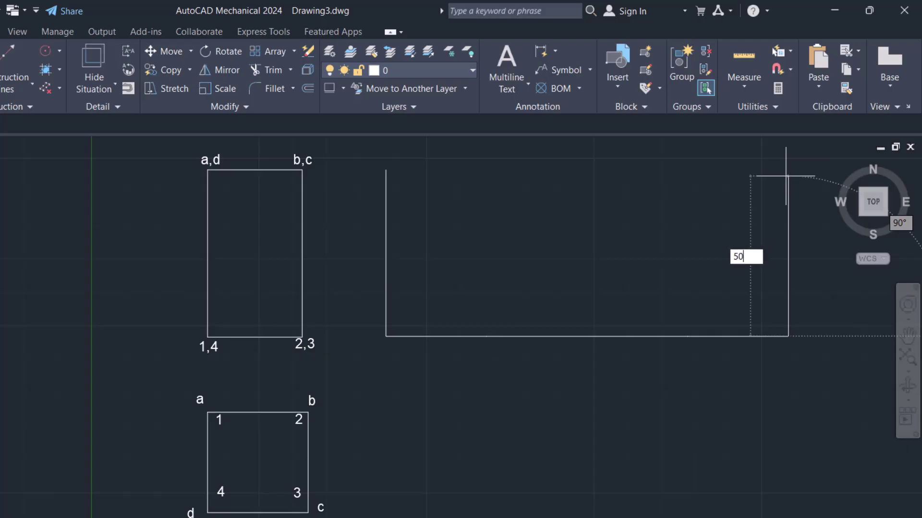
key(Return)
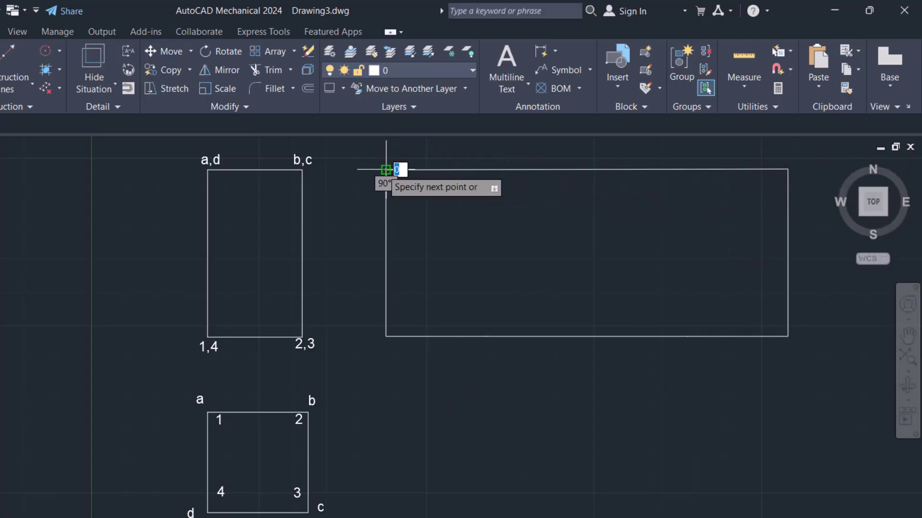
click(385, 168)
key(Return)
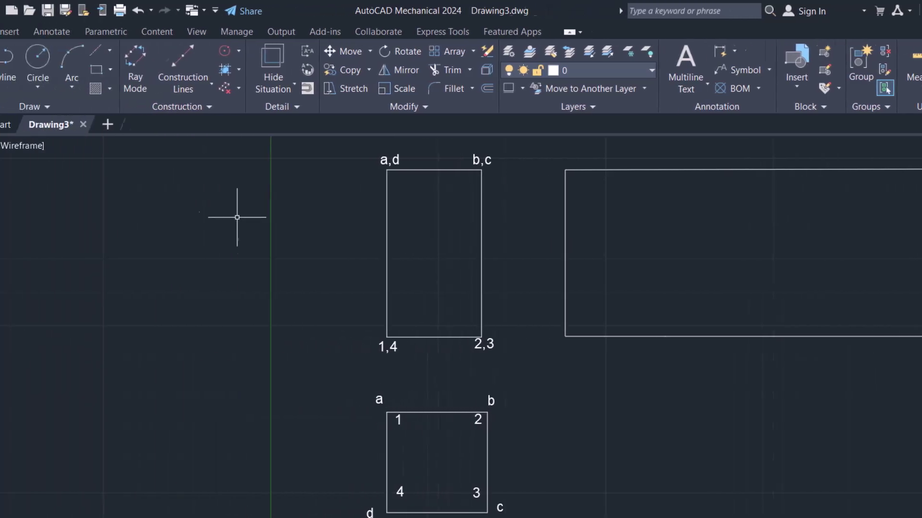
Step: Draw the first vertical fold line of the development from the base's 30 mm division point up to the upper edge
click(22, 72)
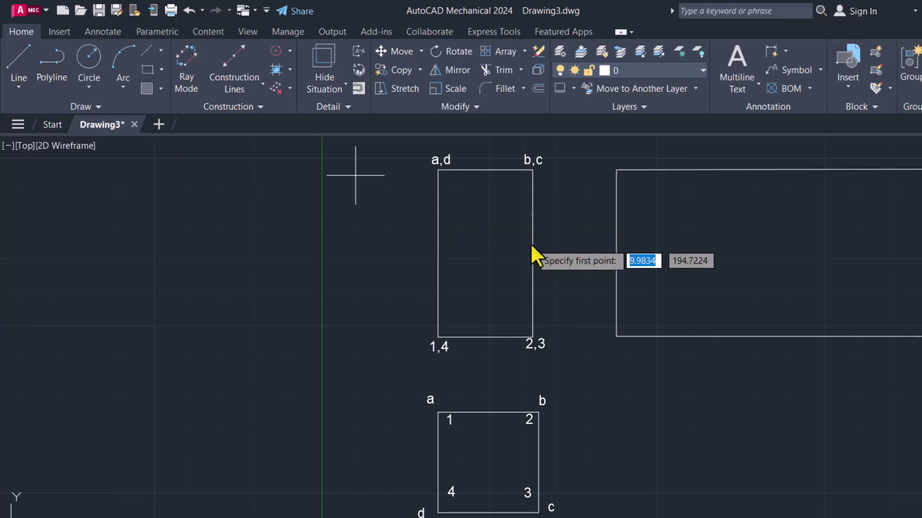
click(716, 336)
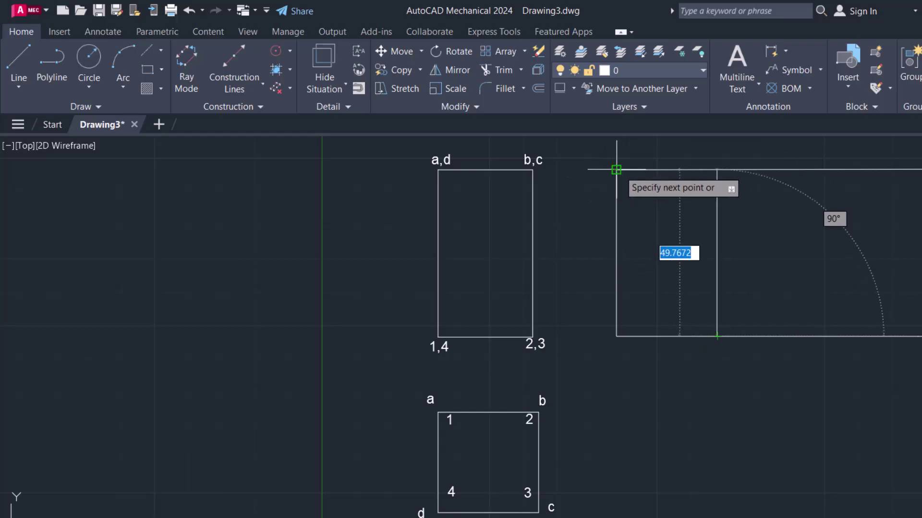
click(716, 169)
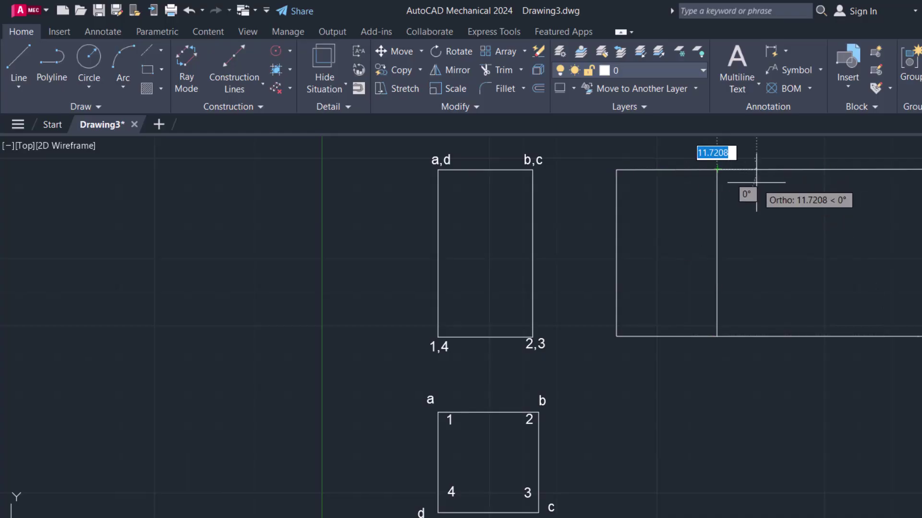
key(Escape)
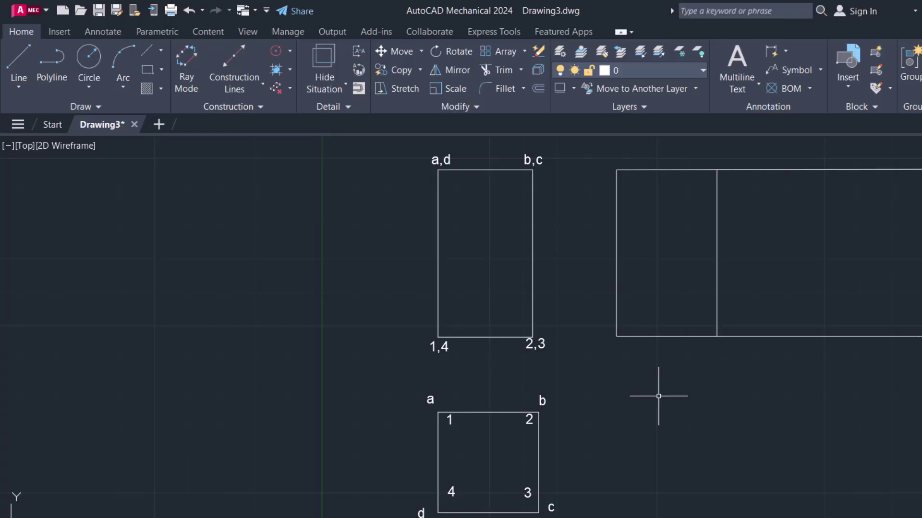
Step: Draw the middle vertical fold line from the base's second division point, 60 mm along, up to the upper edge
text(l)
key(Return)
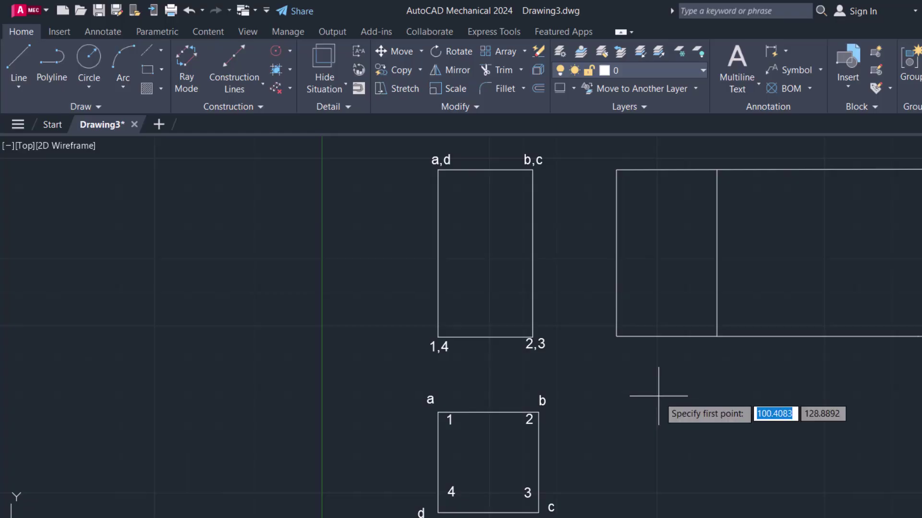
click(817, 337)
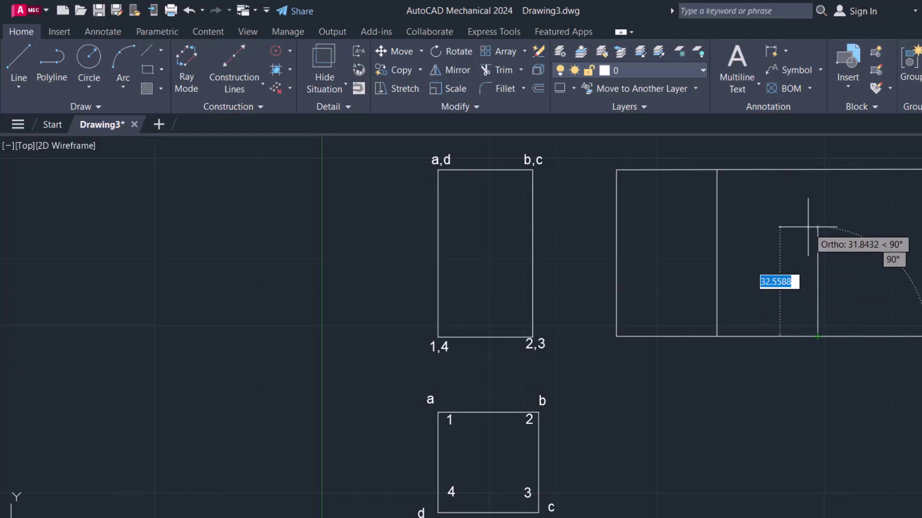
click(817, 169)
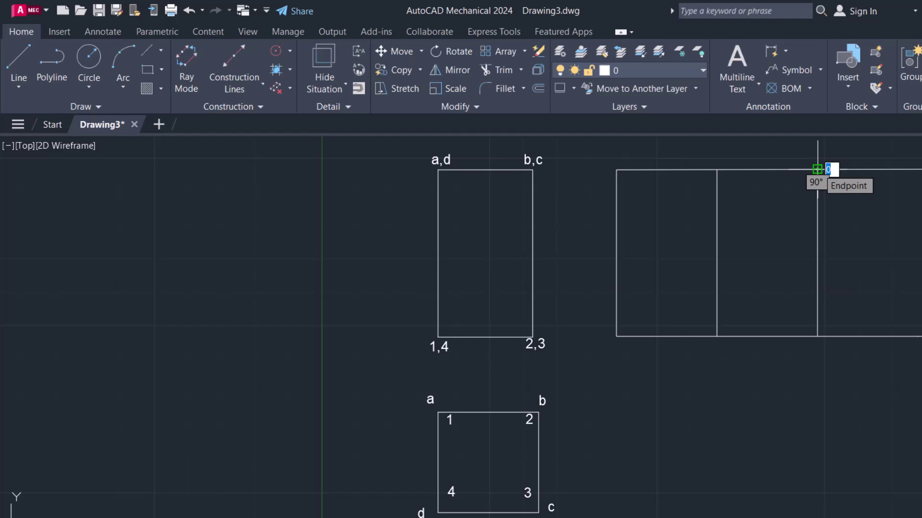
key(Escape)
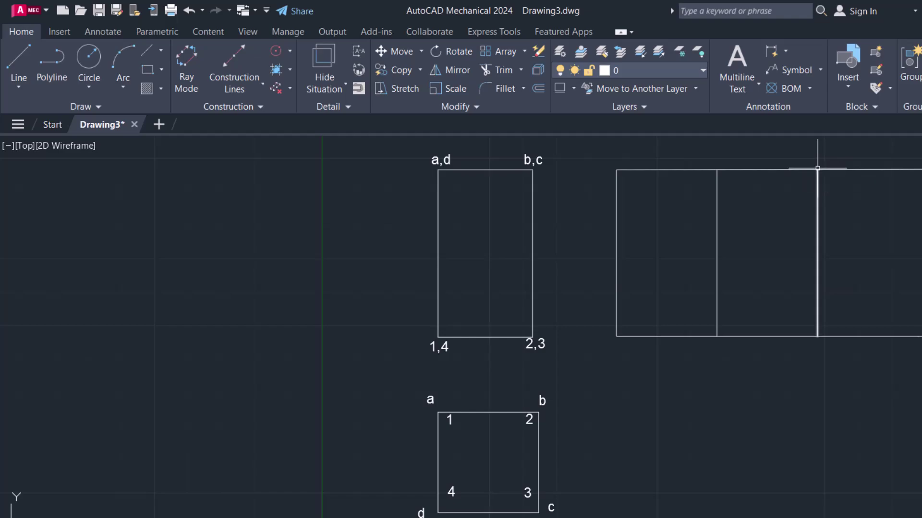
Step: Draw the third vertical fold line from the base's division point 90 mm along up to the upper edge
text(l)
key(Return)
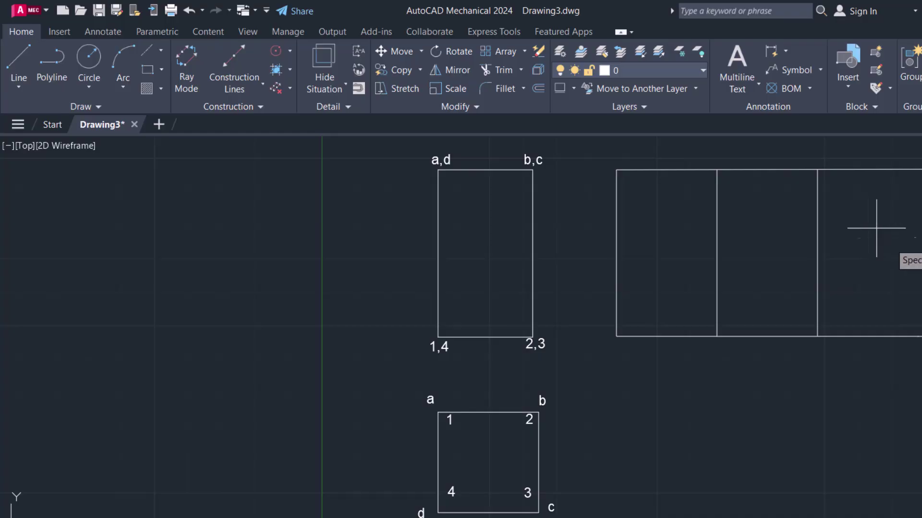
click(689, 336)
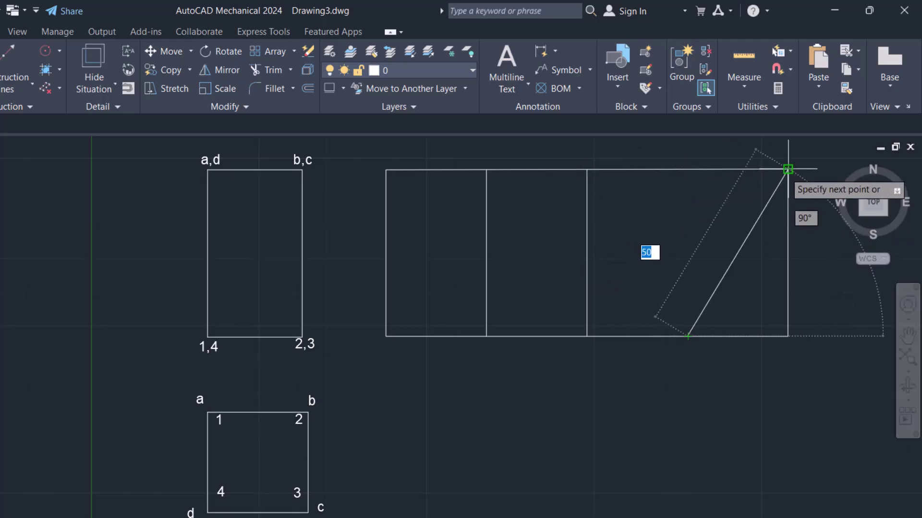
click(688, 169)
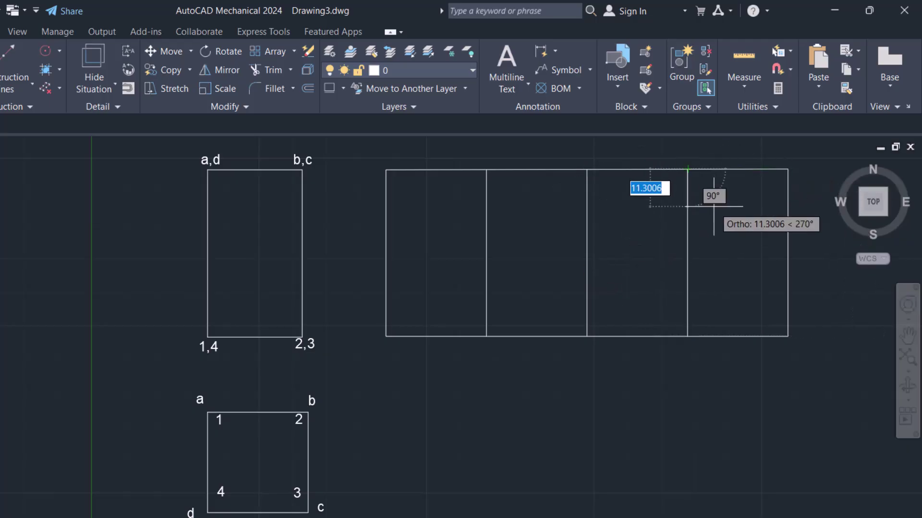
key(Escape)
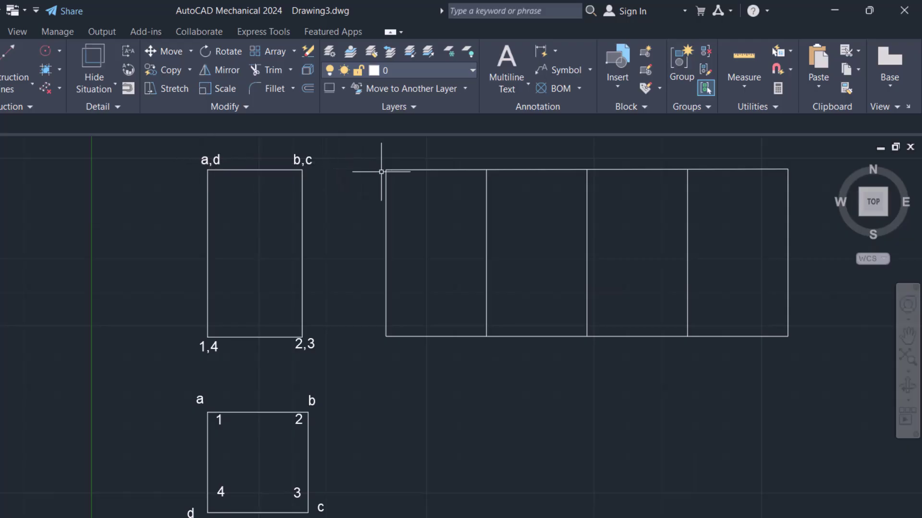
Step: Copy the top view's label b, with object snap and ortho off, to just below all five points on the development's base
scroll(454, 207, down, 2)
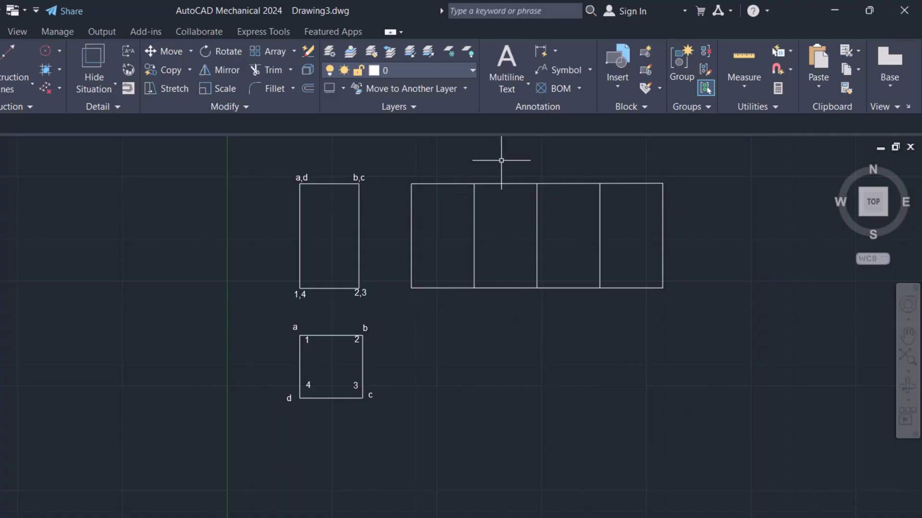
scroll(501, 160, up, 2)
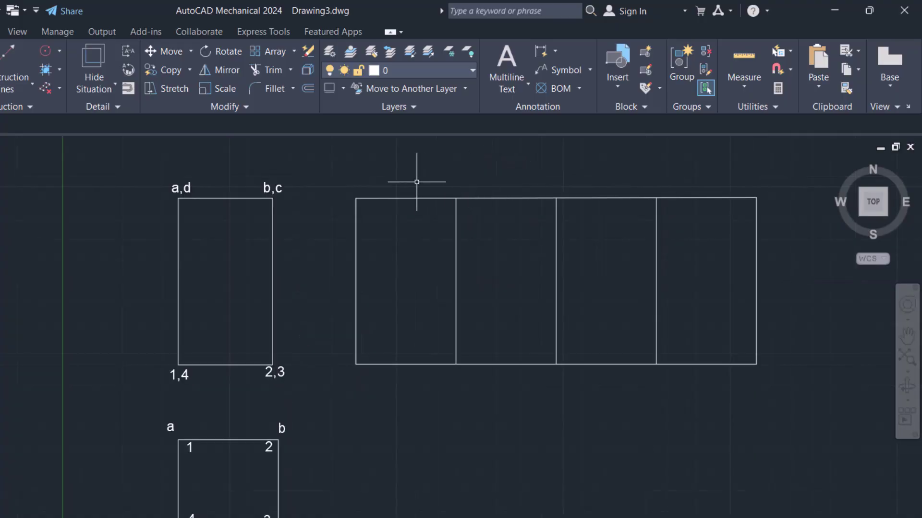
click(281, 428)
text(co)
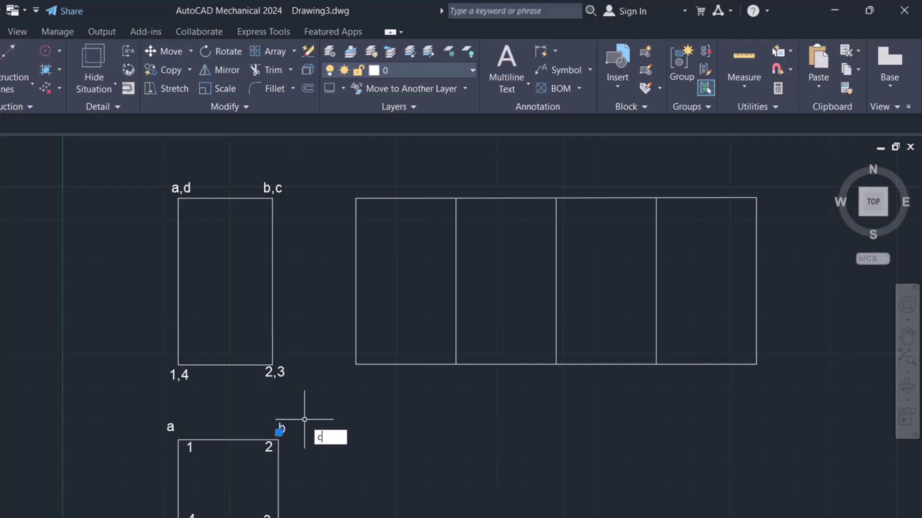
key(Return)
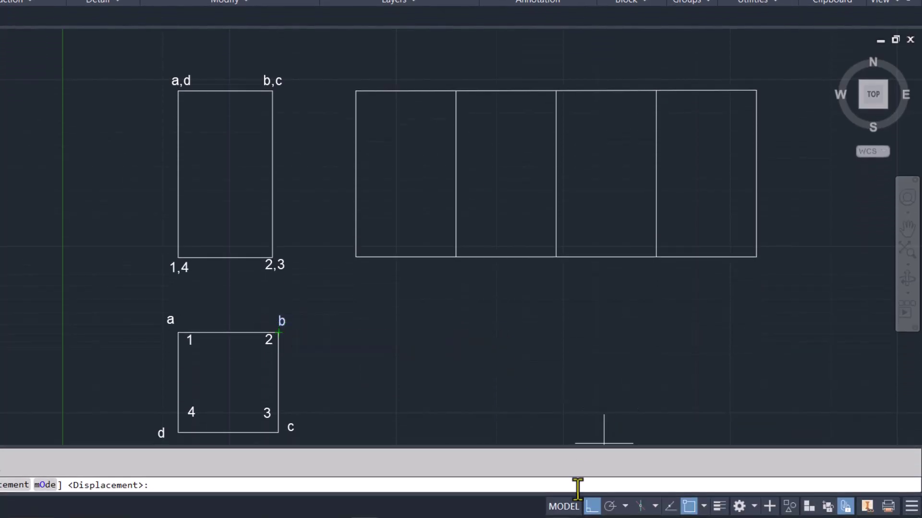
click(689, 507)
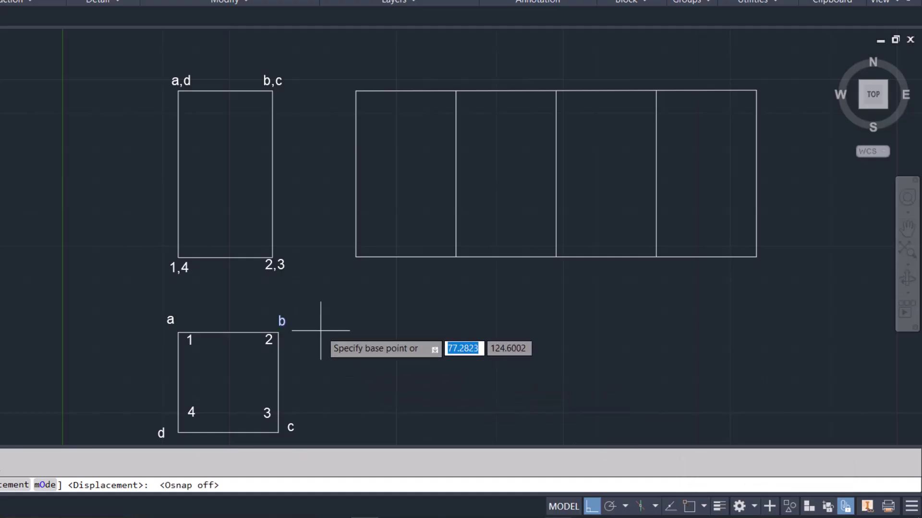
click(278, 320)
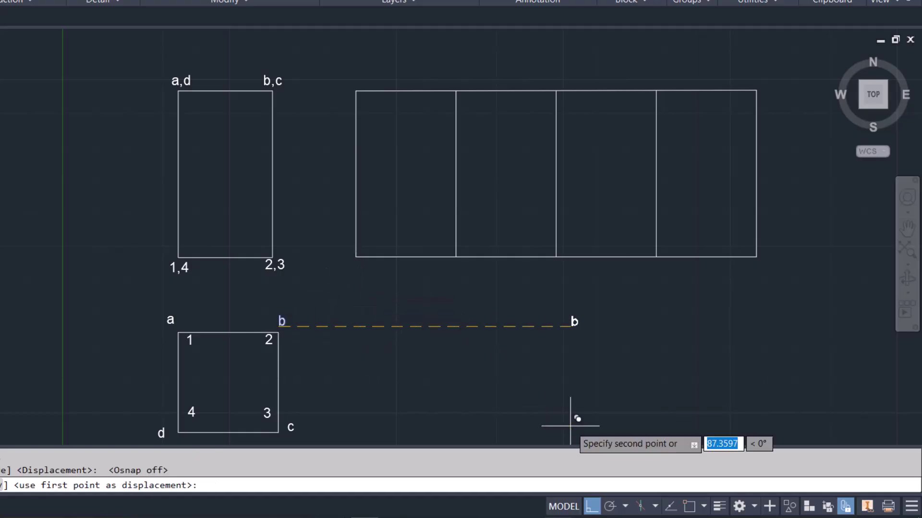
click(591, 507)
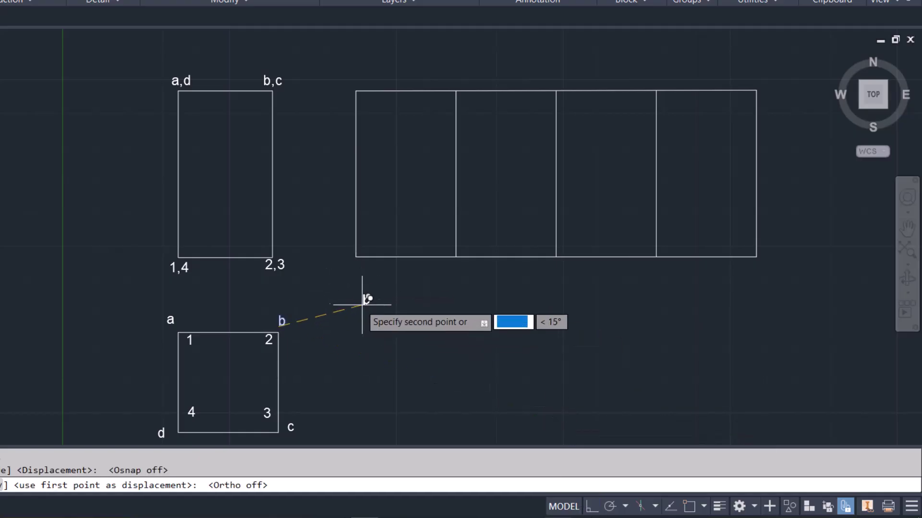
click(355, 275)
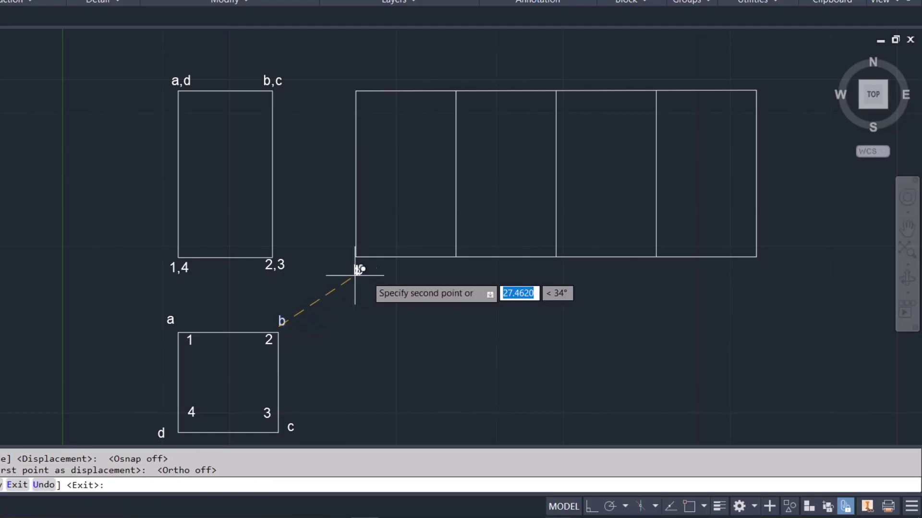
click(452, 274)
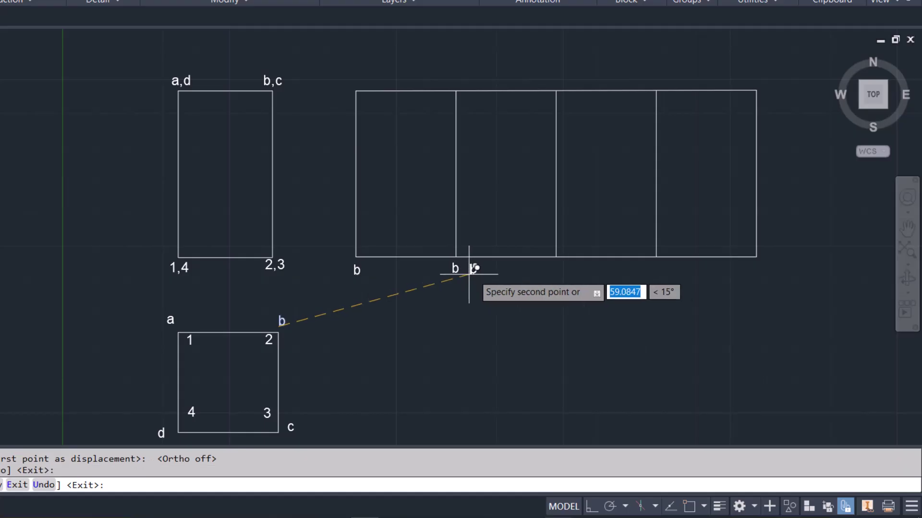
click(551, 273)
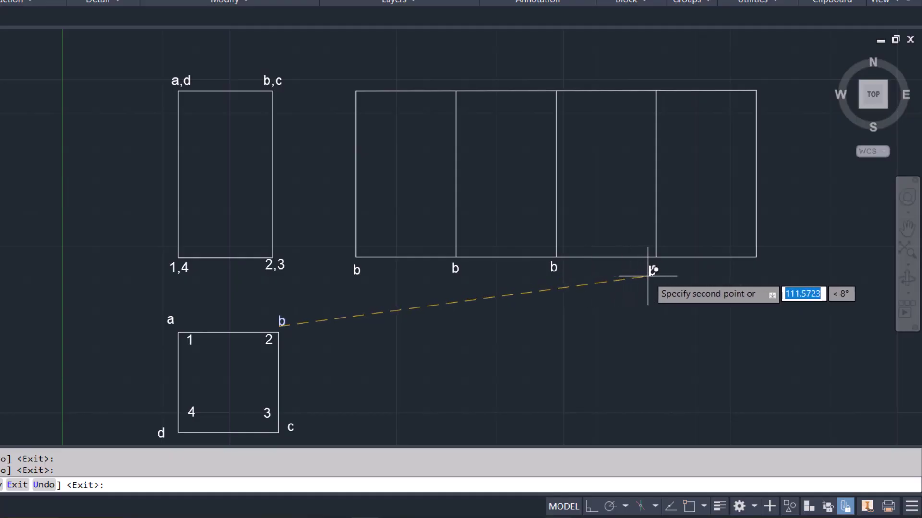
click(651, 273)
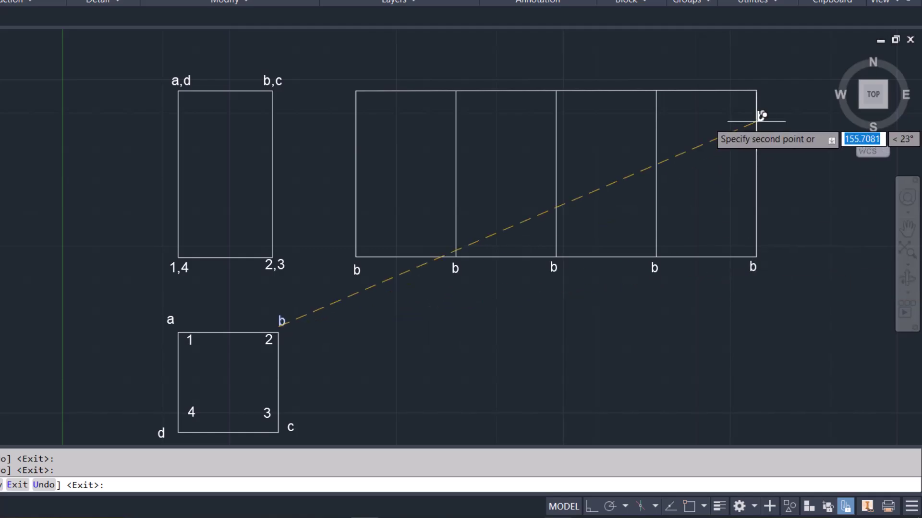
Step: Place five more copies of label b just above the points along the development's upper edge and end the copying
click(756, 82)
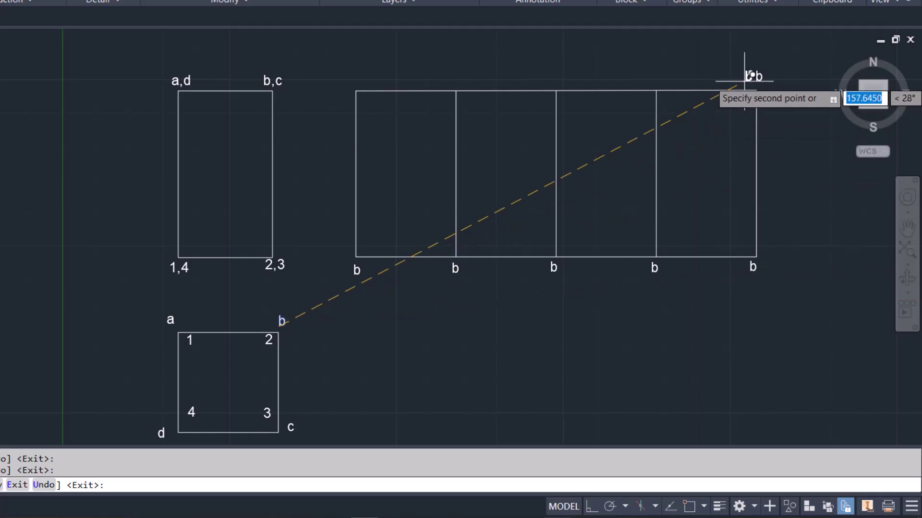
click(656, 82)
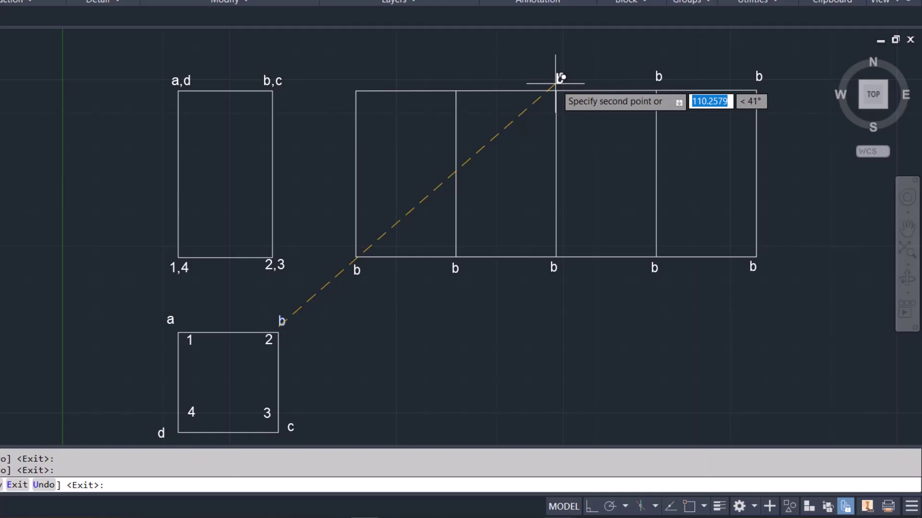
click(556, 82)
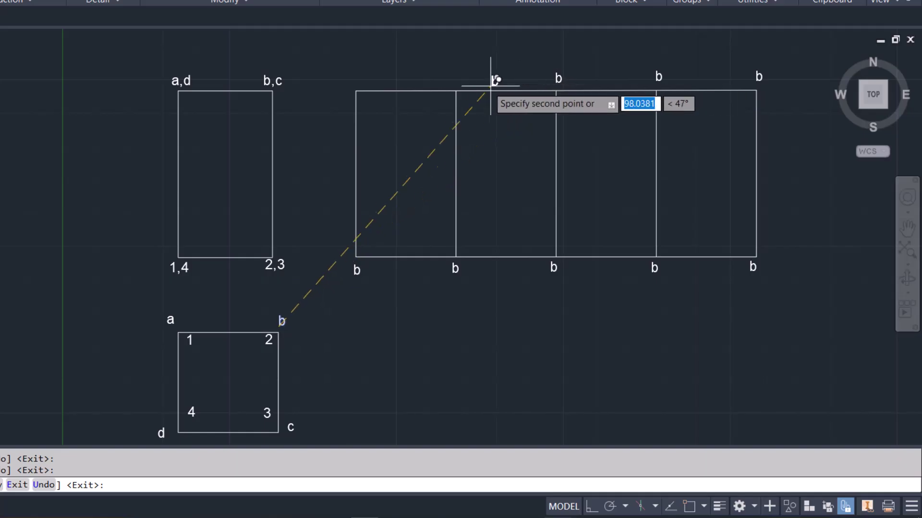
click(454, 84)
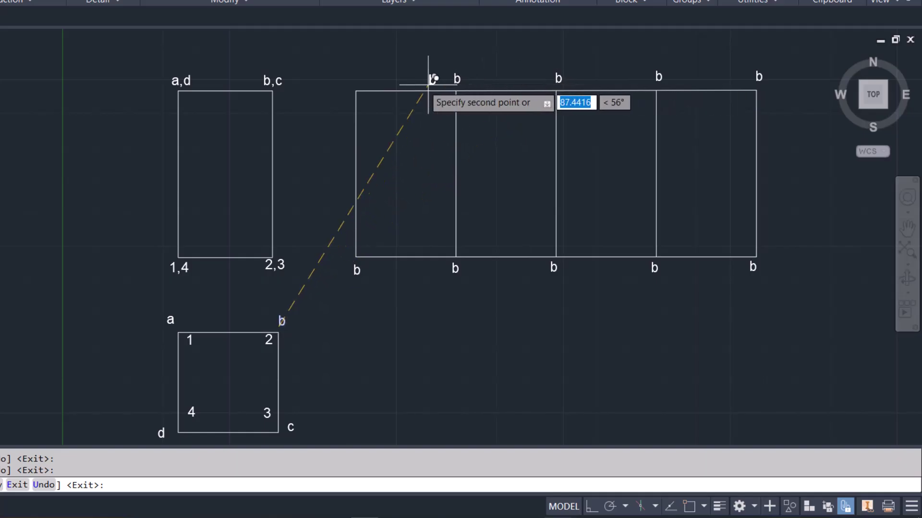
click(354, 85)
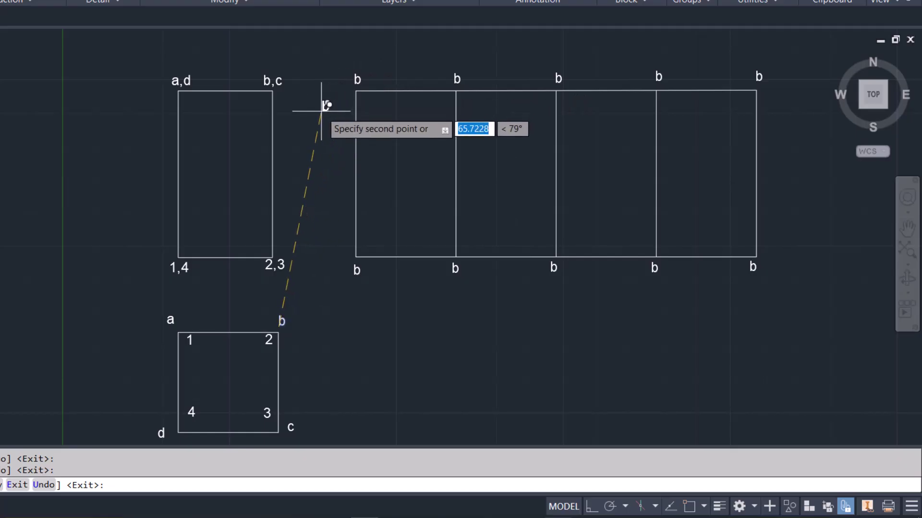
key(Escape)
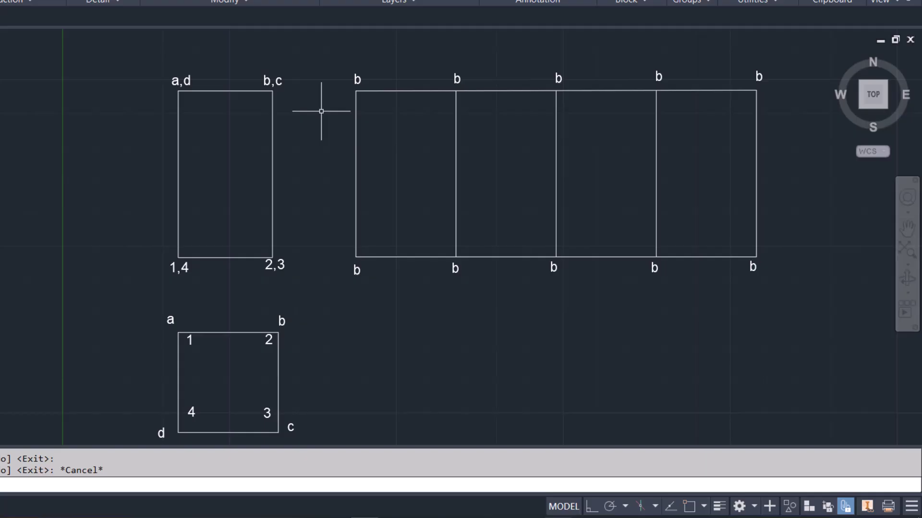
Step: Change the first three labels above the development, starting from the front-view side, to A, B and C
double_click(357, 79)
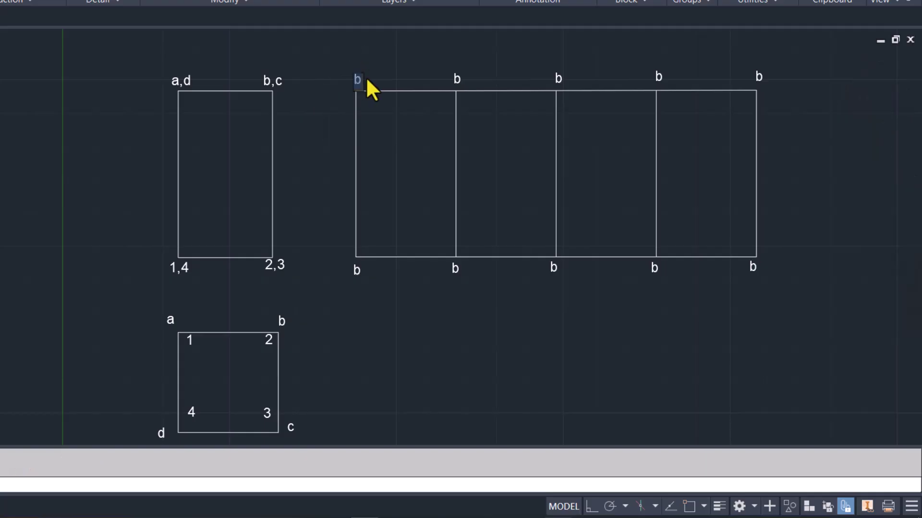
text(A)
click(458, 77)
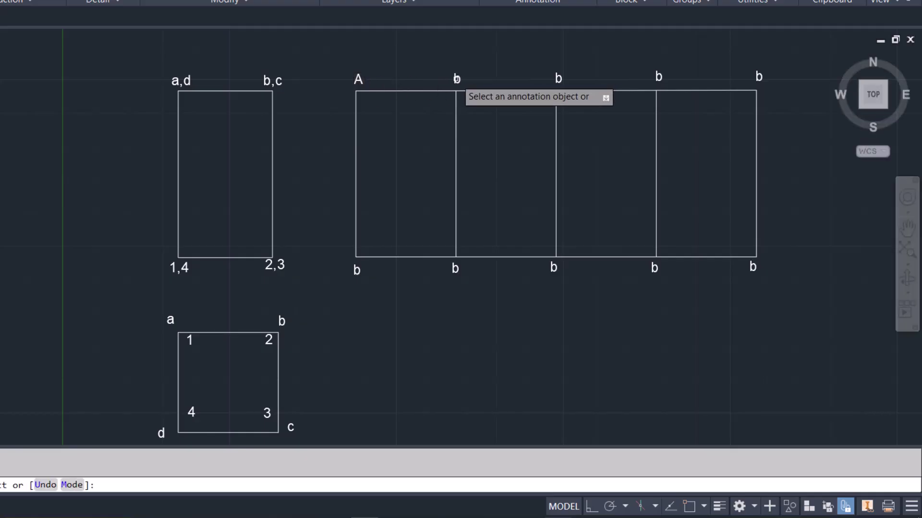
click(457, 79)
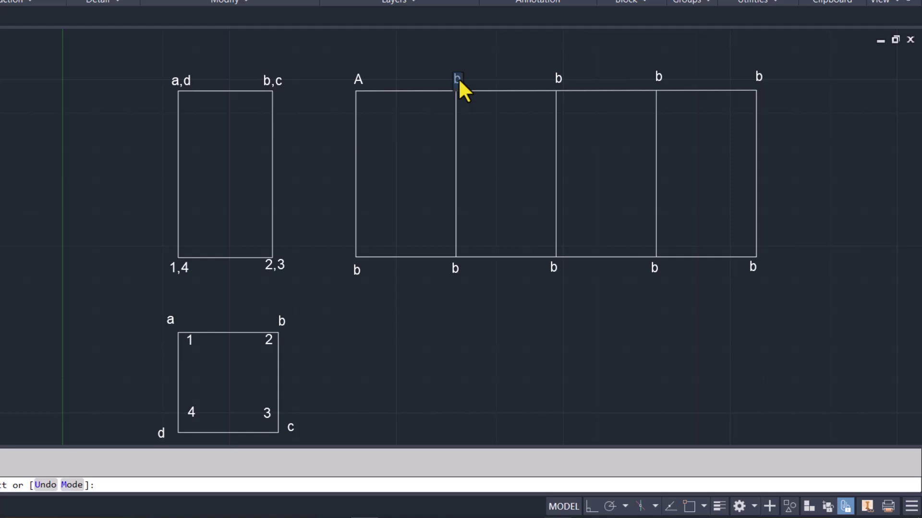
click(558, 77)
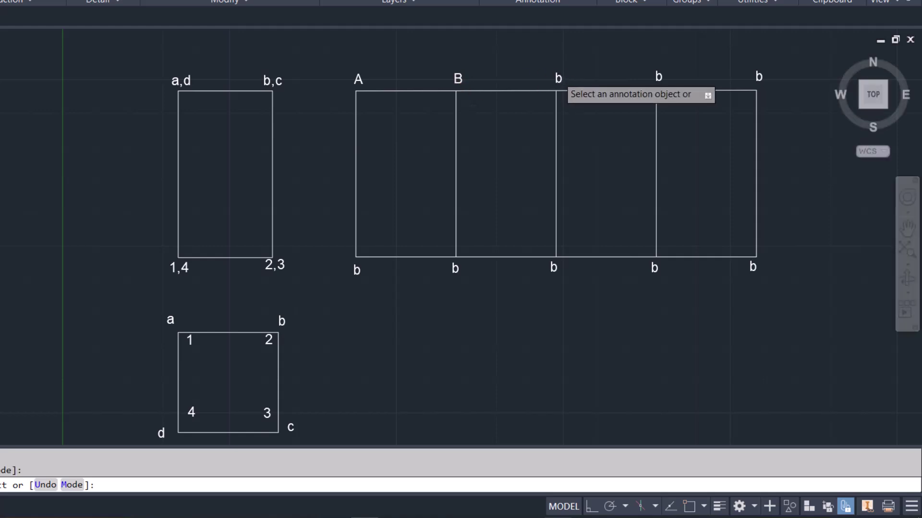
click(558, 78)
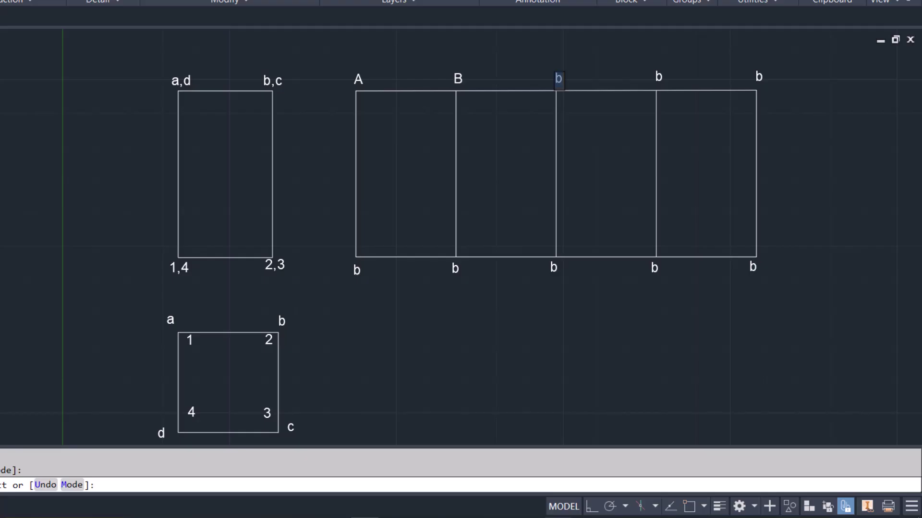
text(C)
click(659, 77)
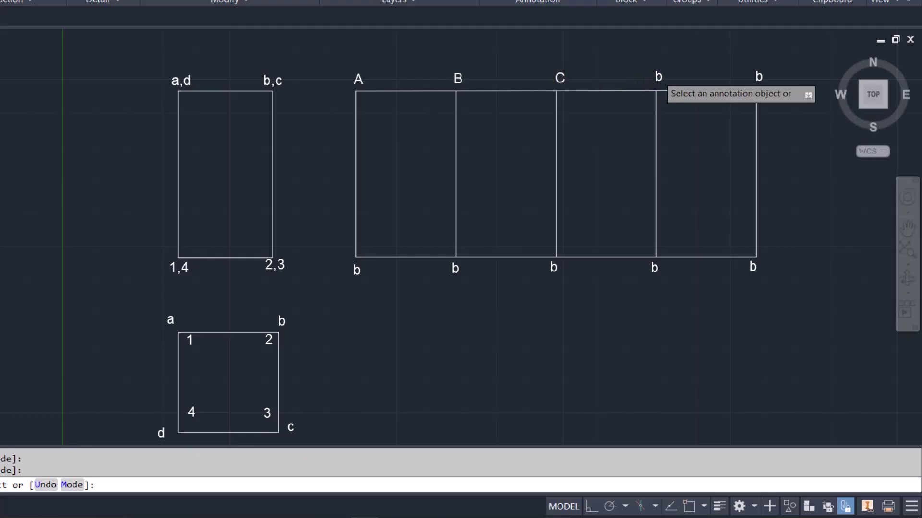
Step: Change the last two labels above the development's upper edge to D and A
click(658, 77)
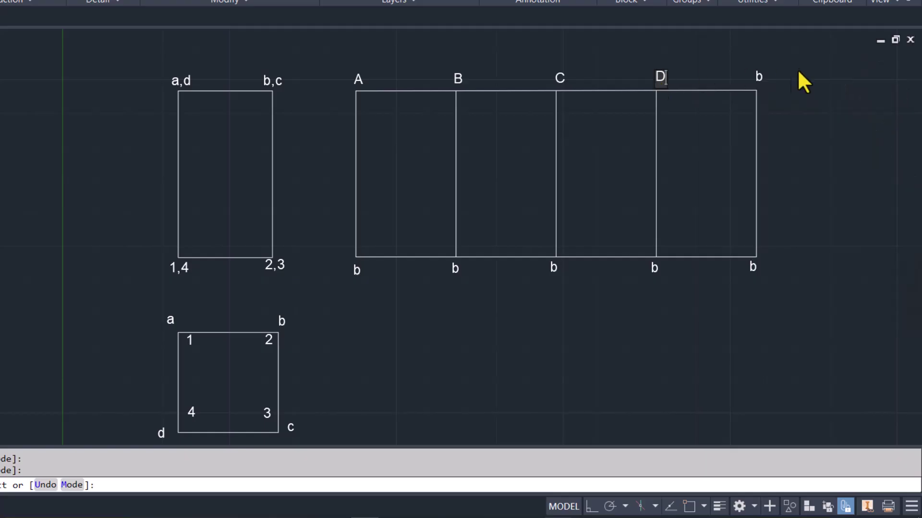
click(758, 76)
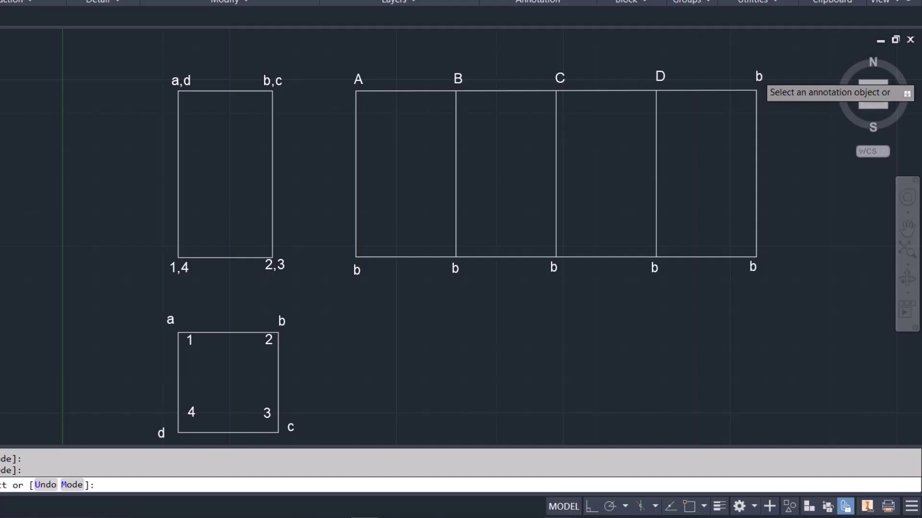
click(759, 77)
text(A)
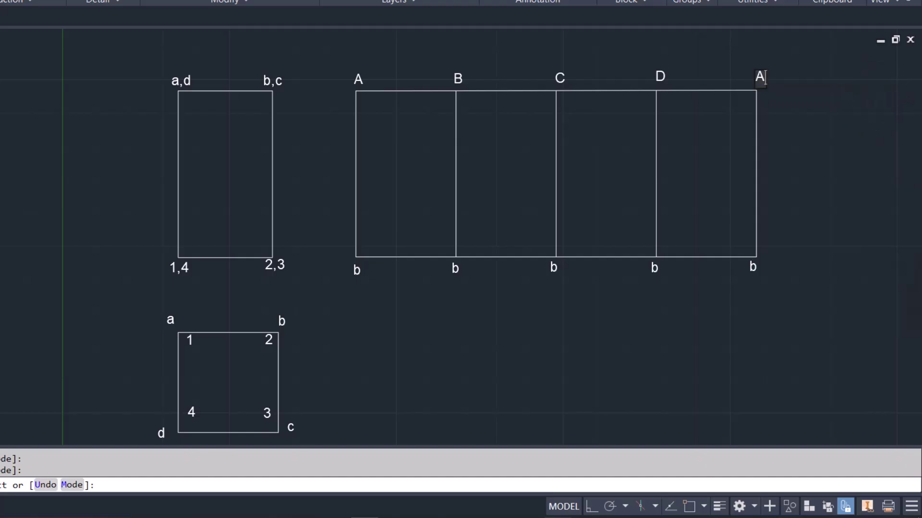
Step: Change the first three labels below the development's base, starting from the front-view side, to 1, 2 and 3
click(356, 270)
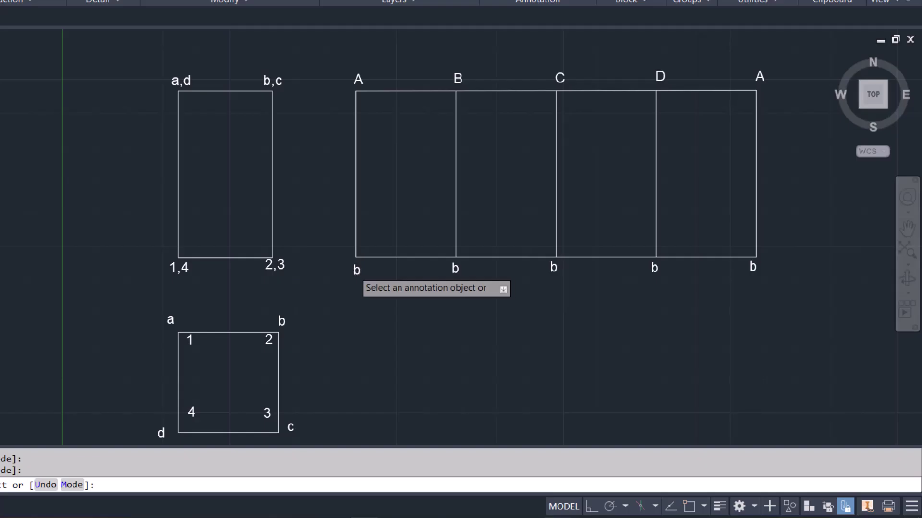
click(357, 270)
text(1)
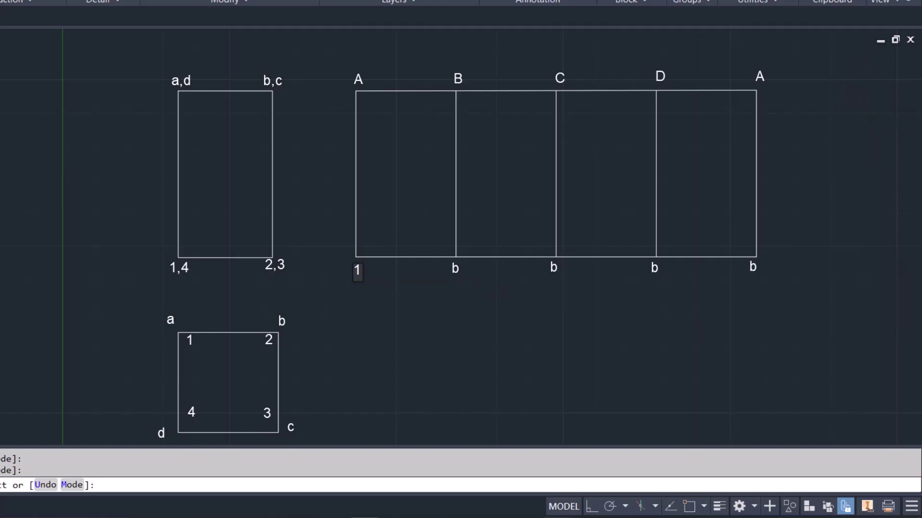
click(454, 269)
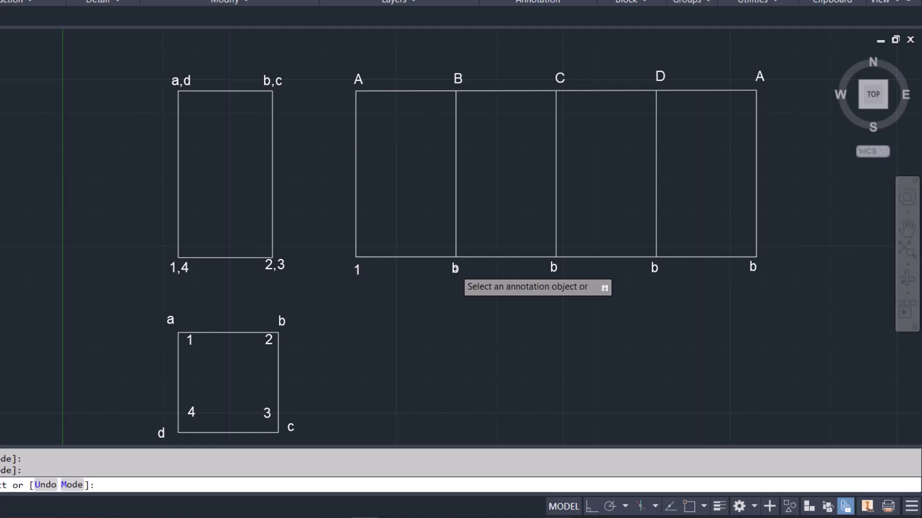
click(454, 269)
text(2)
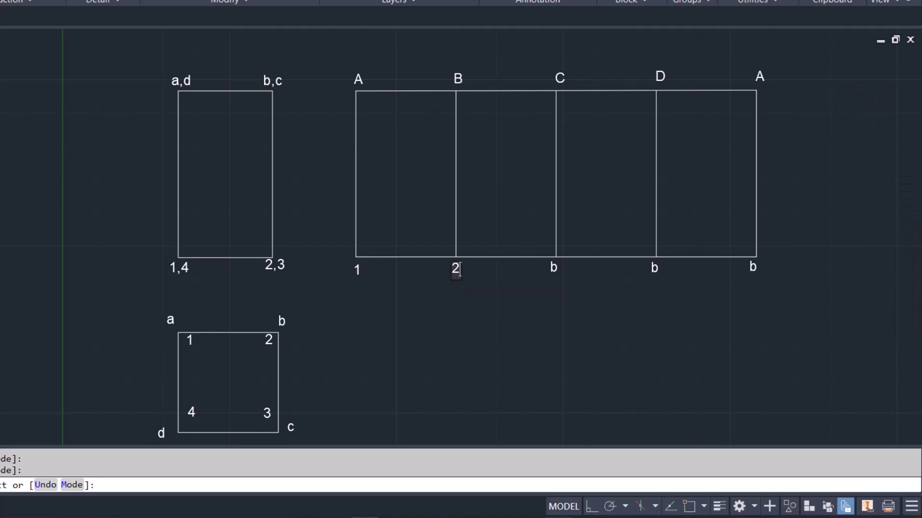
click(552, 269)
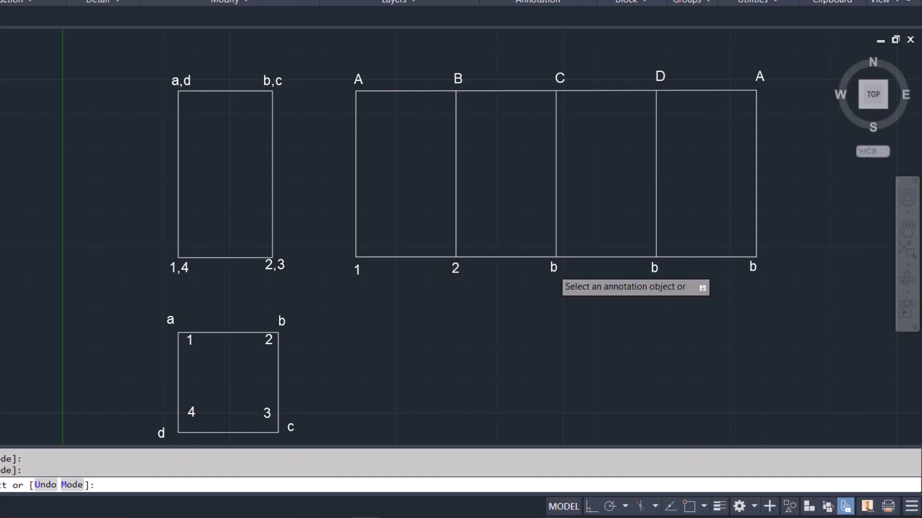
click(553, 267)
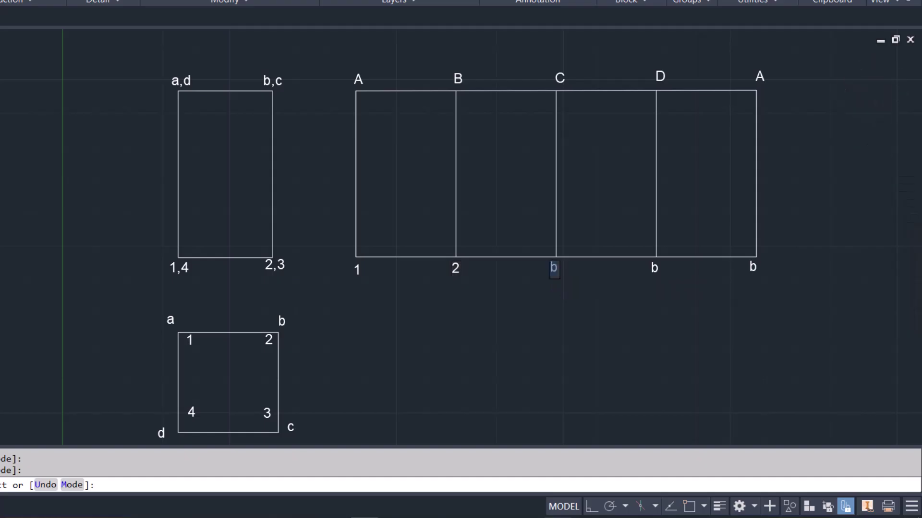
text(3)
Step: Change the last two labels below the development's base to 4 and 1, and end the text editing
click(653, 267)
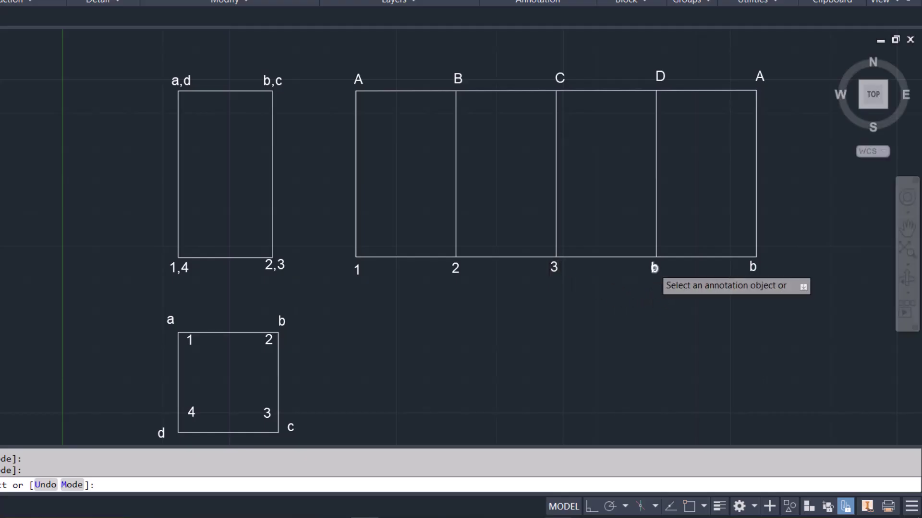
click(654, 268)
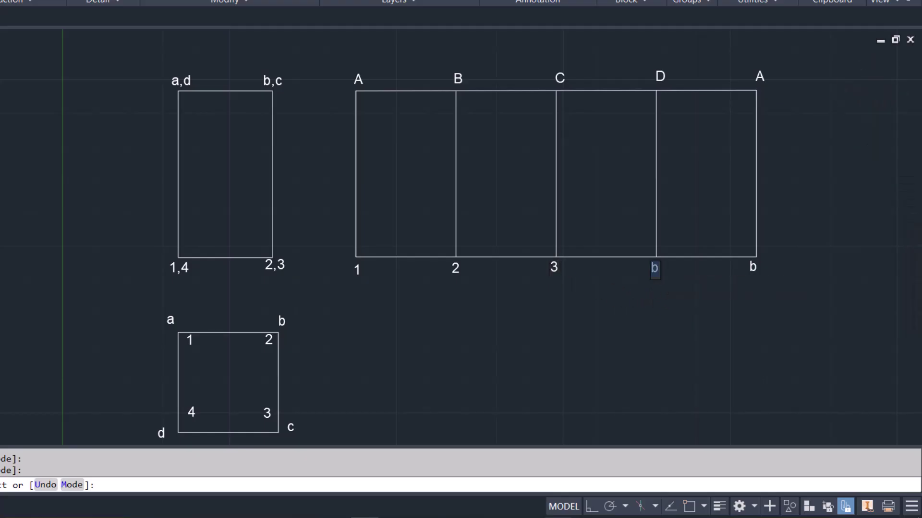
text(4)
click(751, 268)
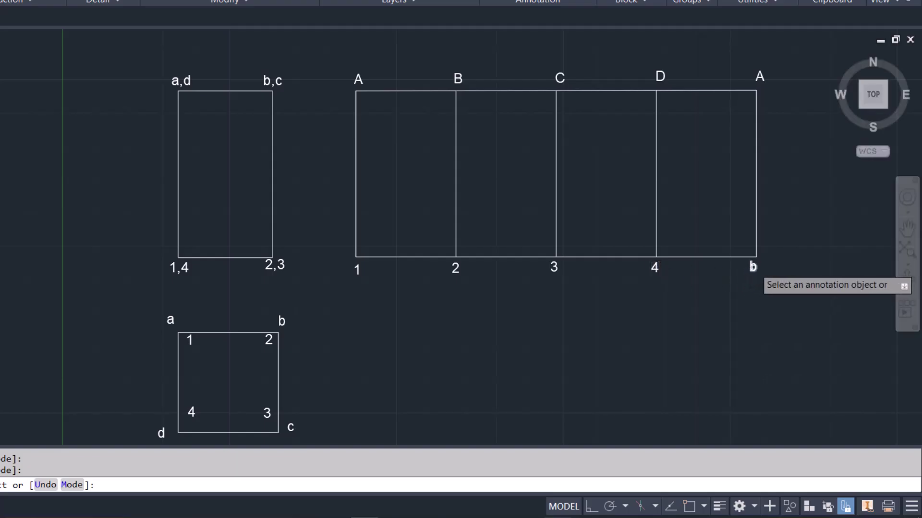
click(752, 268)
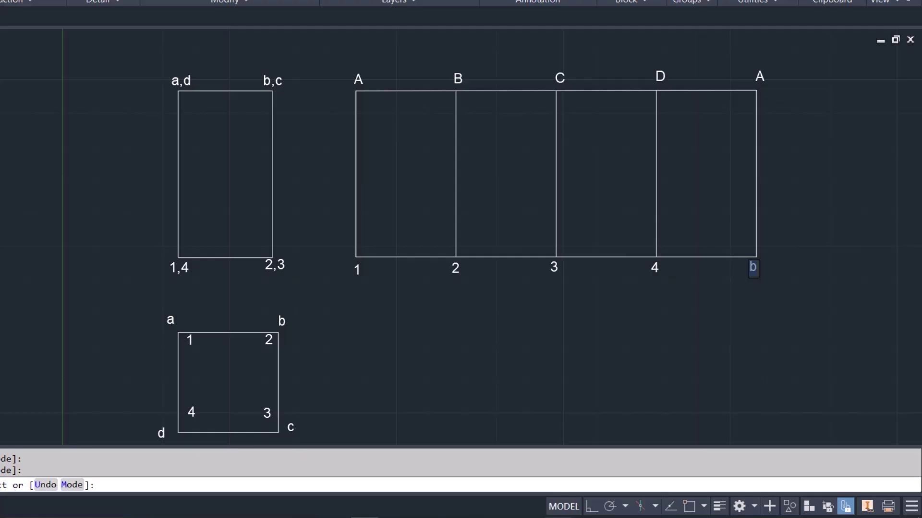
text(1)
click(733, 314)
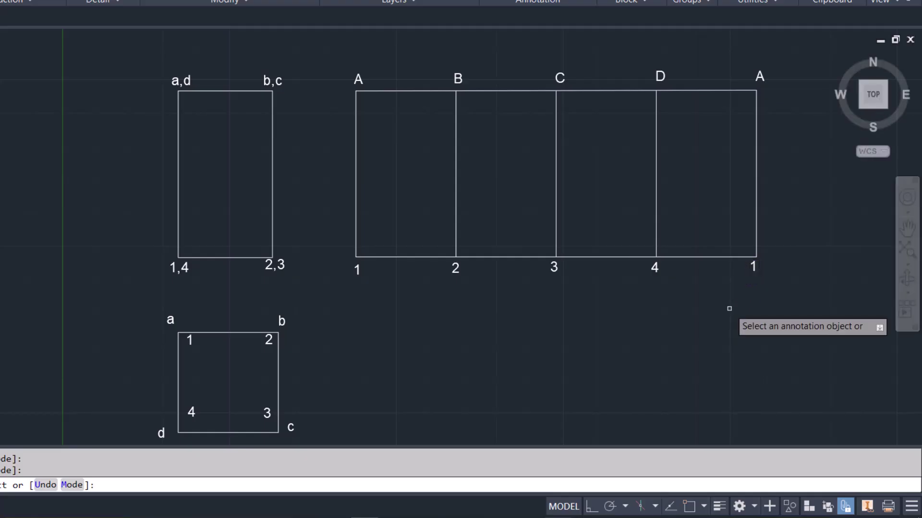
key(Escape)
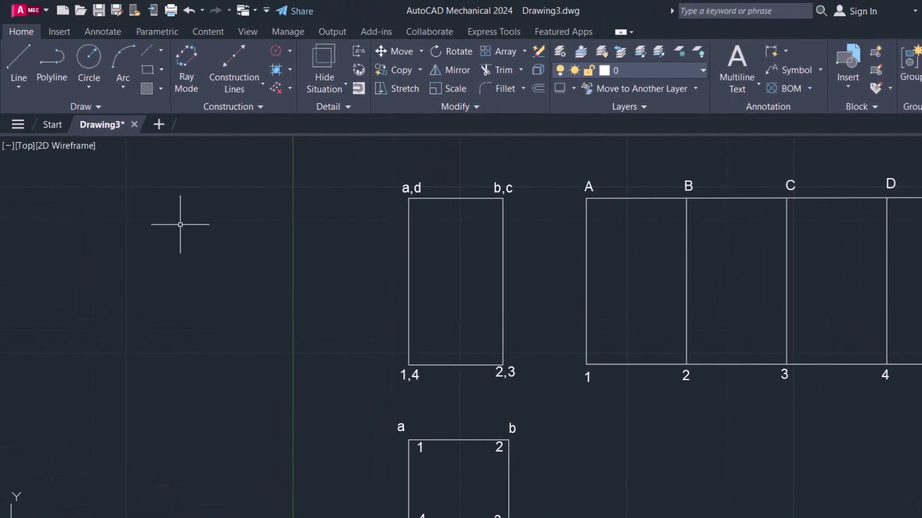
Step: With object snap on, draw the 30 mm base square below edge 2-3 with lines from point 2 around to point 3
click(17, 57)
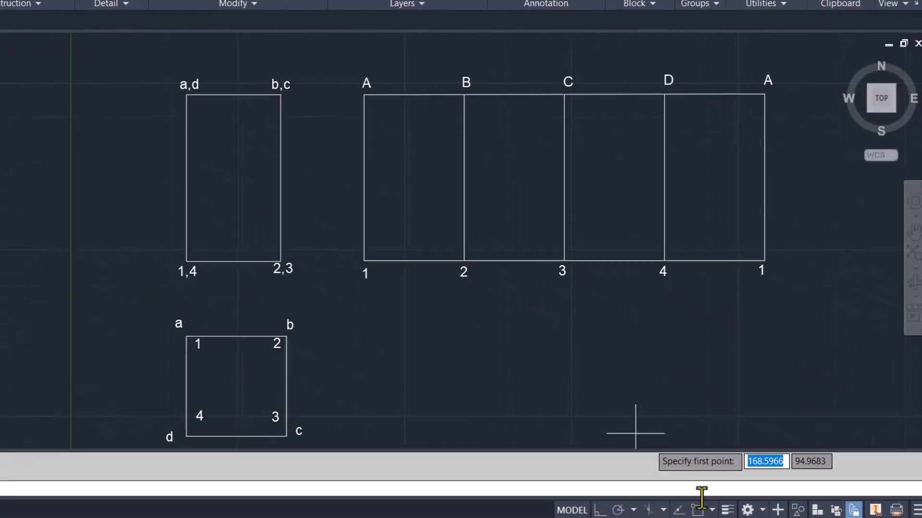
click(689, 506)
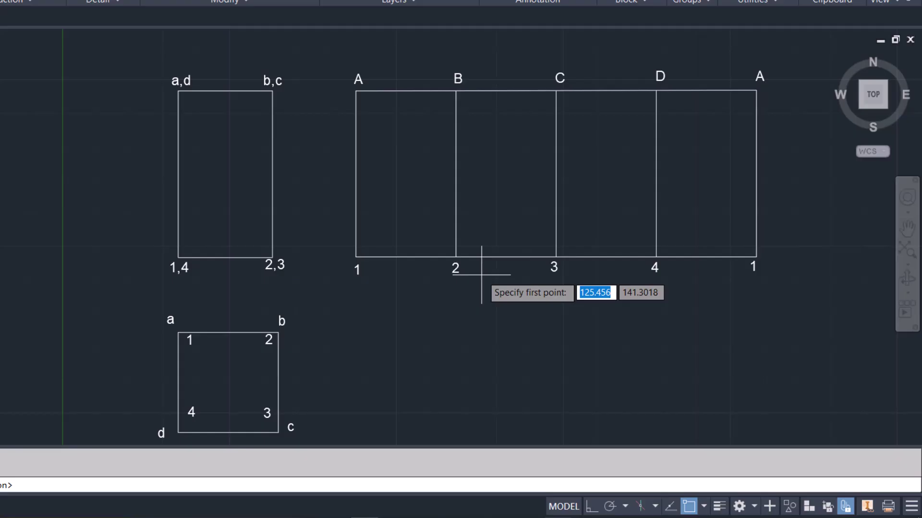
click(456, 257)
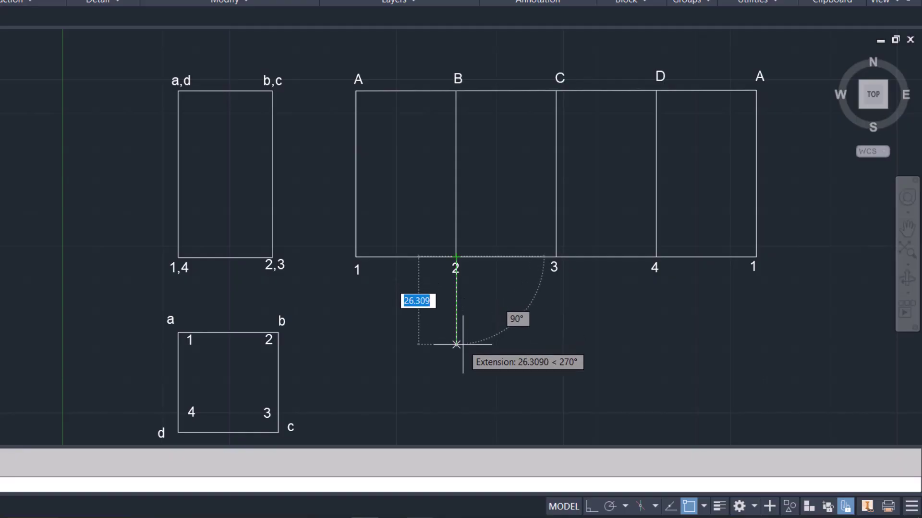
text(30)
key(Return)
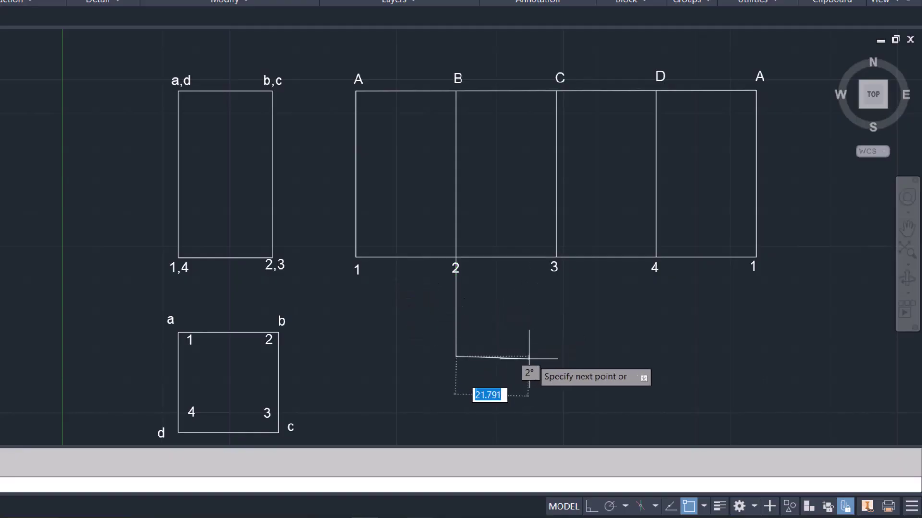
text(34)
key(Return)
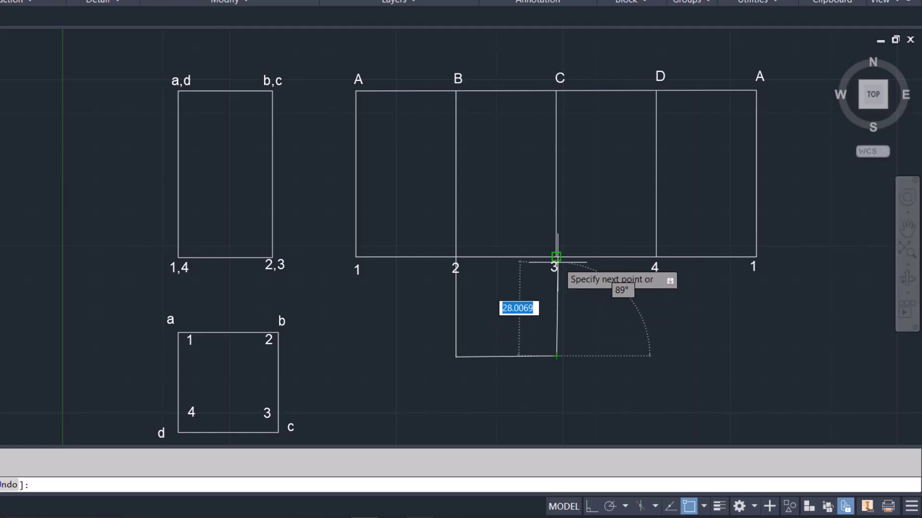
click(556, 257)
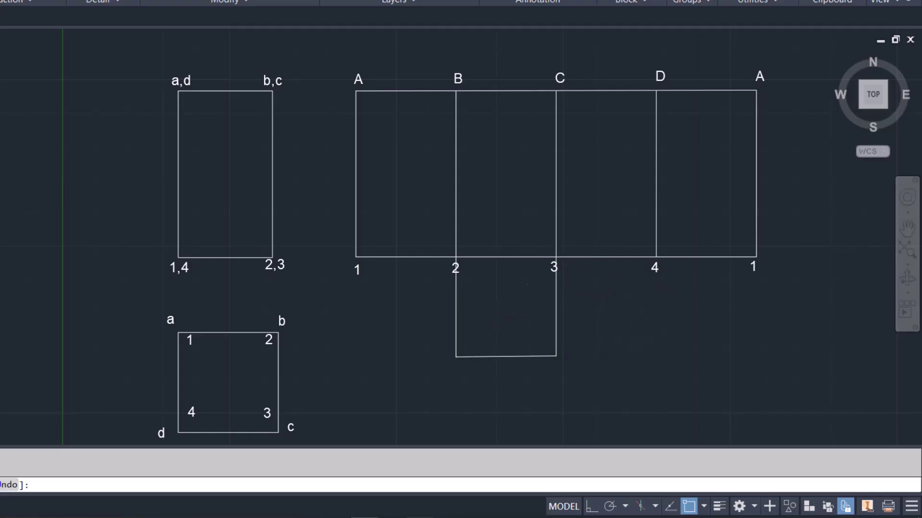
key(Escape)
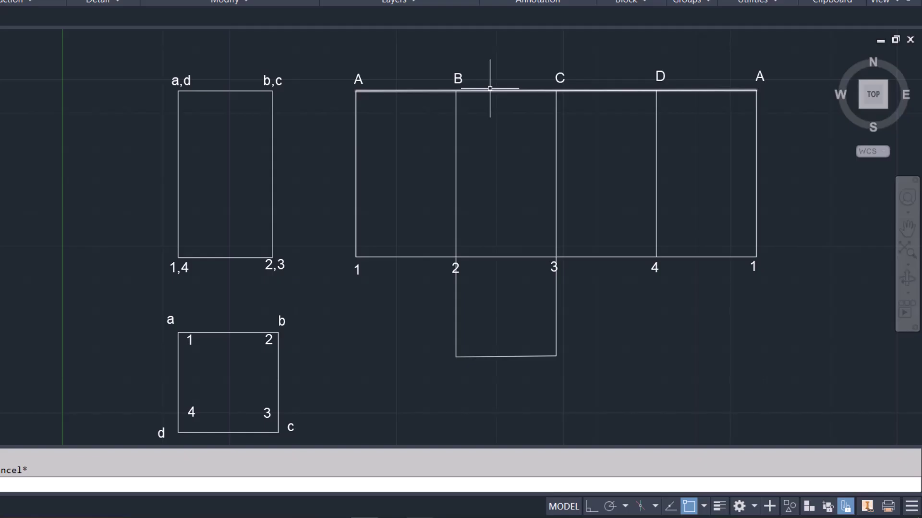
Step: Start a line at point B on the development's upper edge and draw it 30 mm straight up
scroll(490, 89, down, 2)
scroll(502, 53, up, 4)
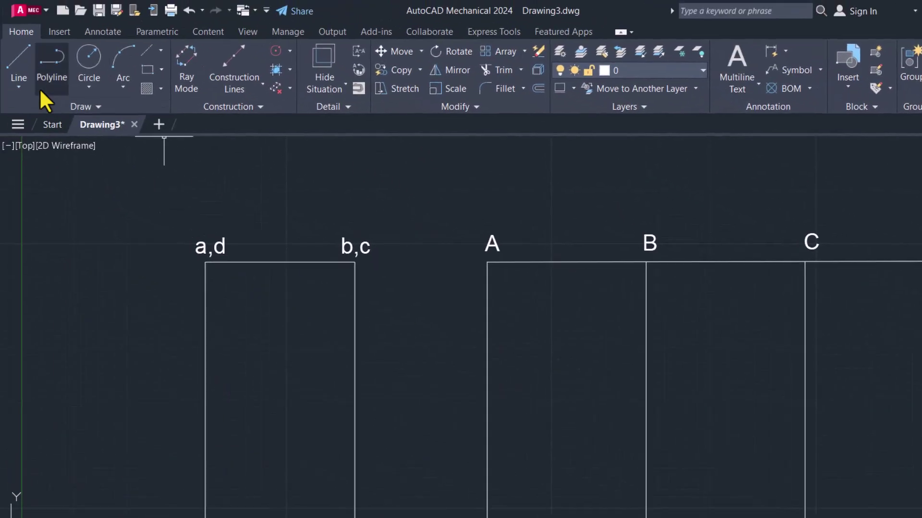
click(21, 68)
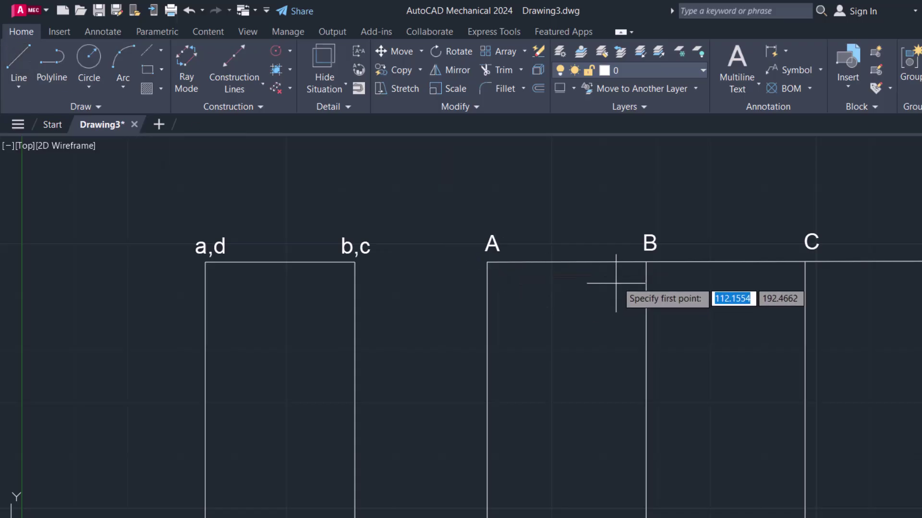
click(645, 261)
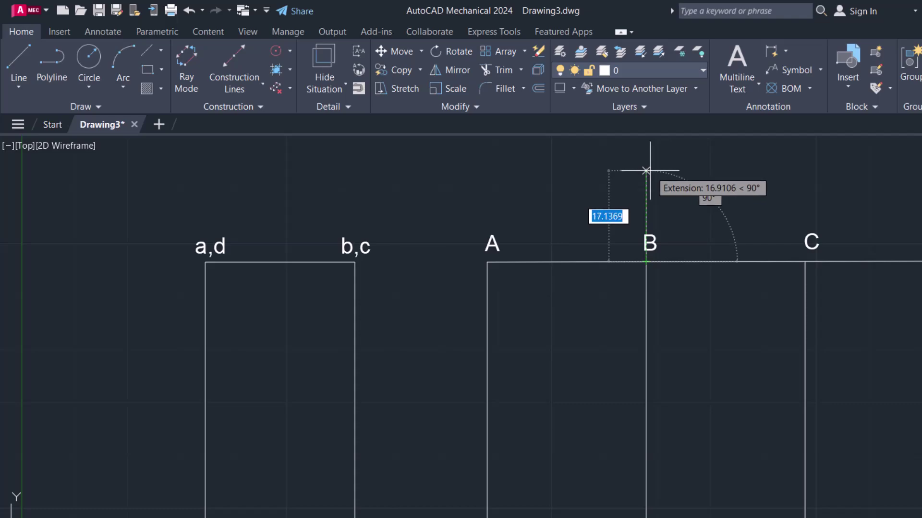
text(30)
key(Return)
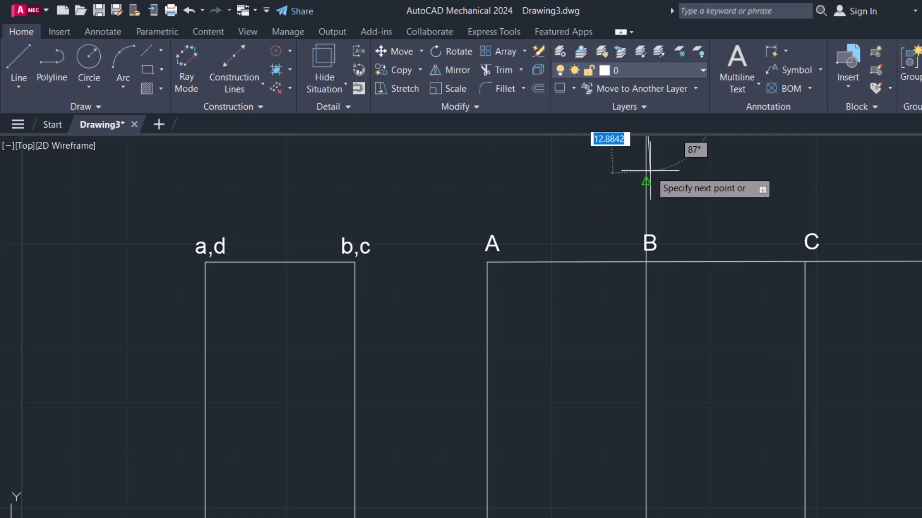
Step: With ortho on, continue the line 30 mm horizontally and down to point C to complete the top square
scroll(748, 167, down, 2)
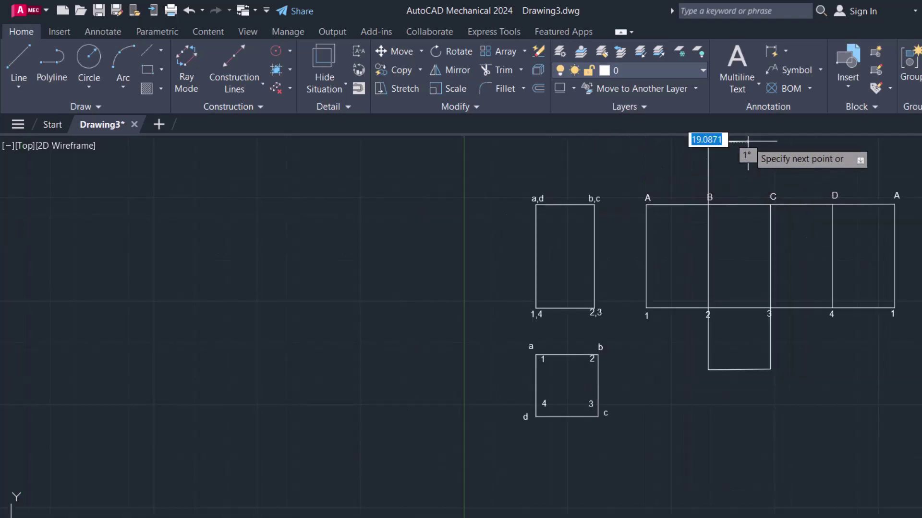
scroll(767, 143, down, 2)
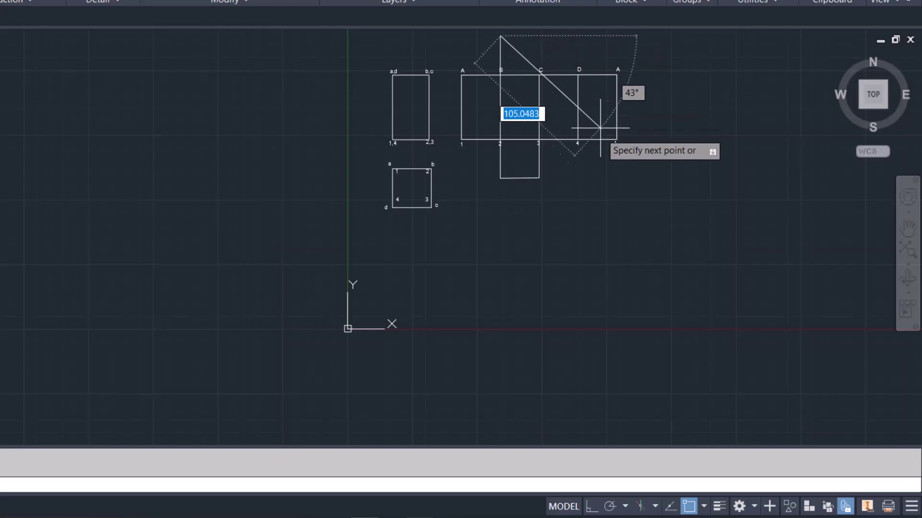
click(590, 506)
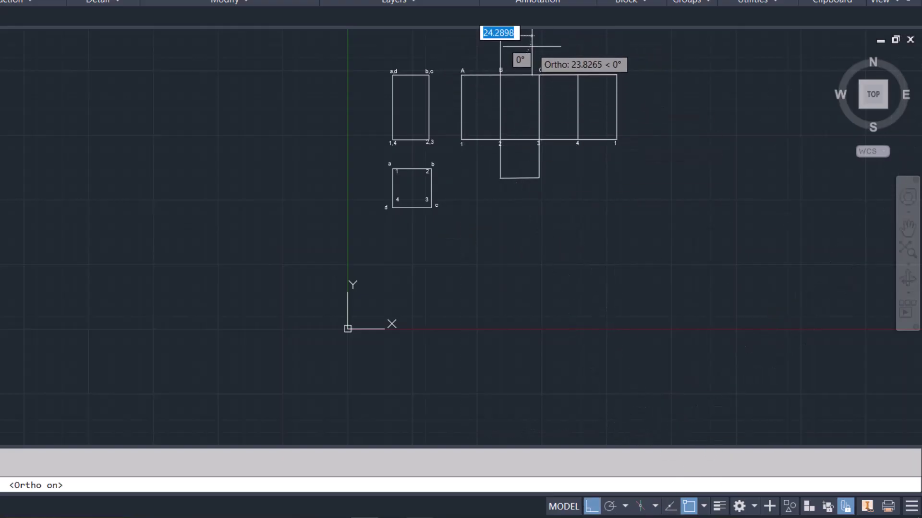
text(30)
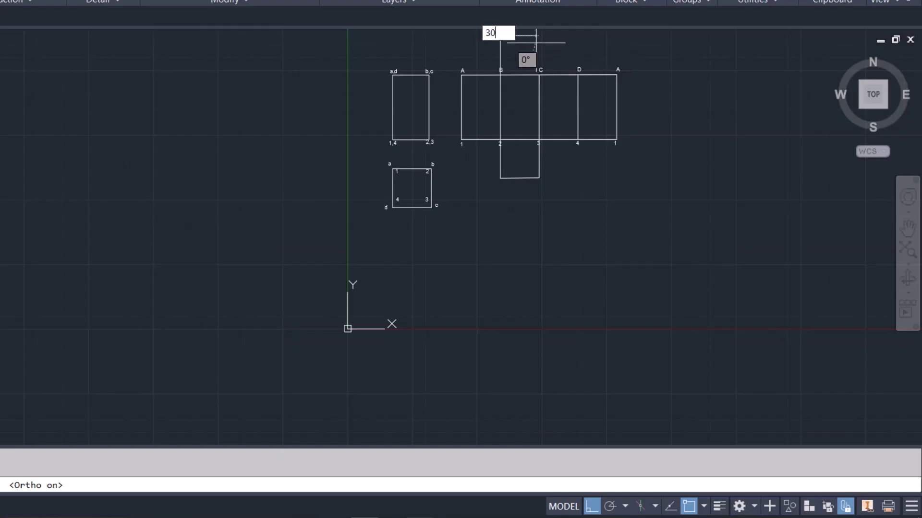
key(Return)
click(538, 36)
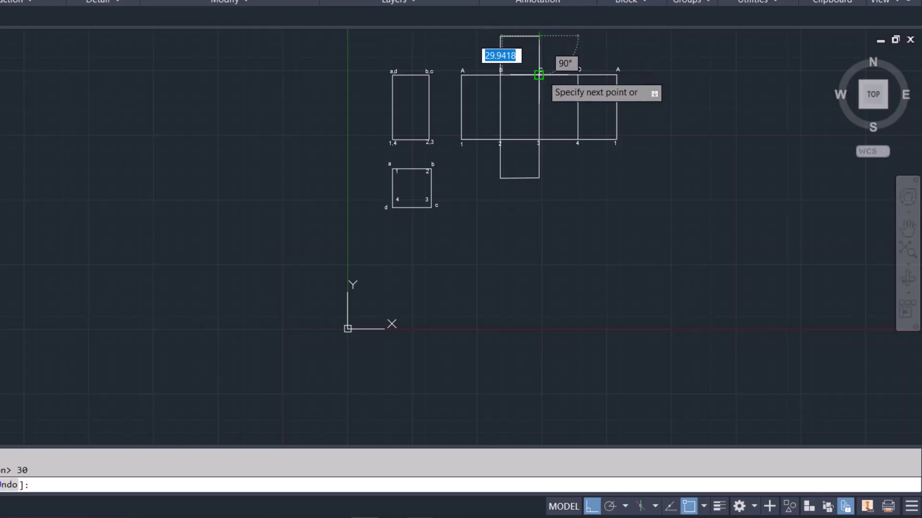
click(538, 74)
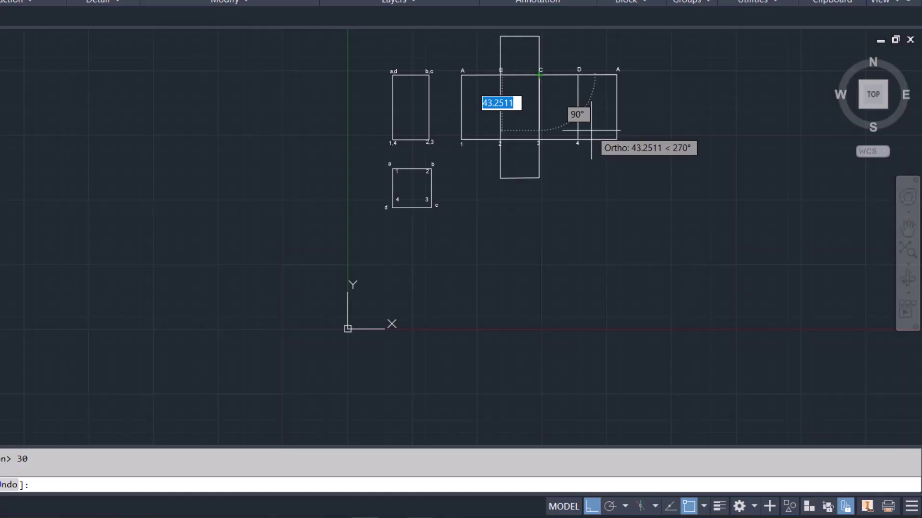
key(Escape)
Step: With object snap off, shift label B just left of its fold line and label C just right of its fold line
scroll(591, 130, down, 4)
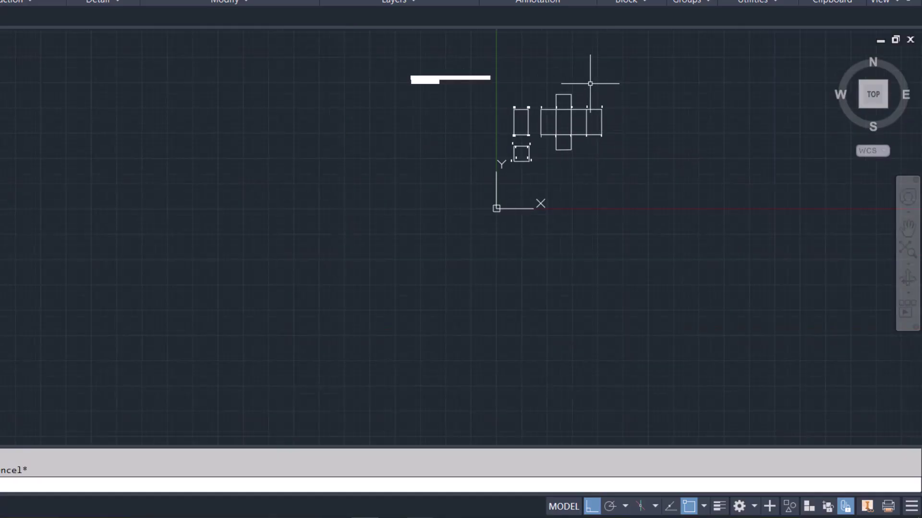
scroll(585, 88, up, 8)
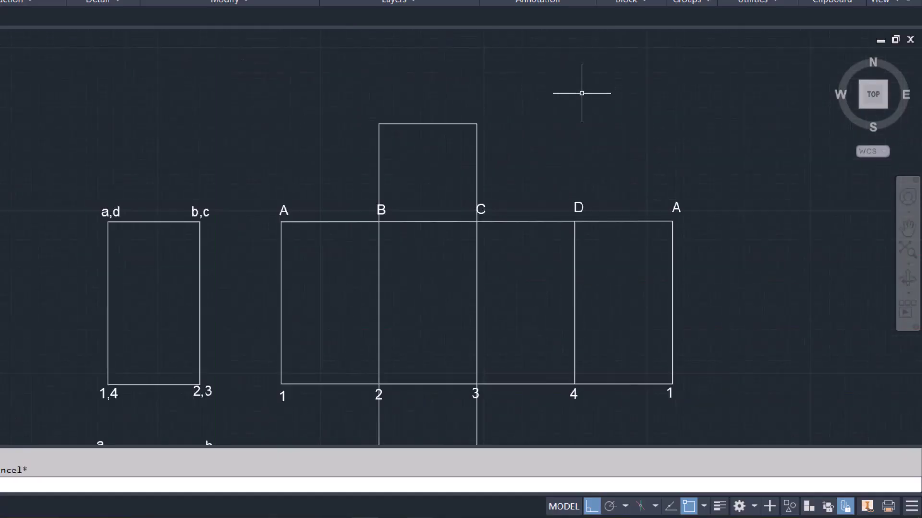
click(378, 215)
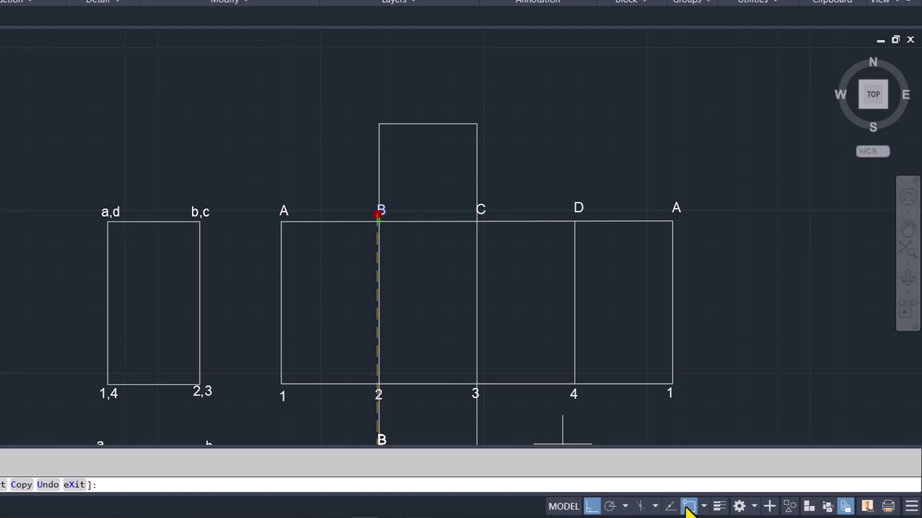
click(688, 507)
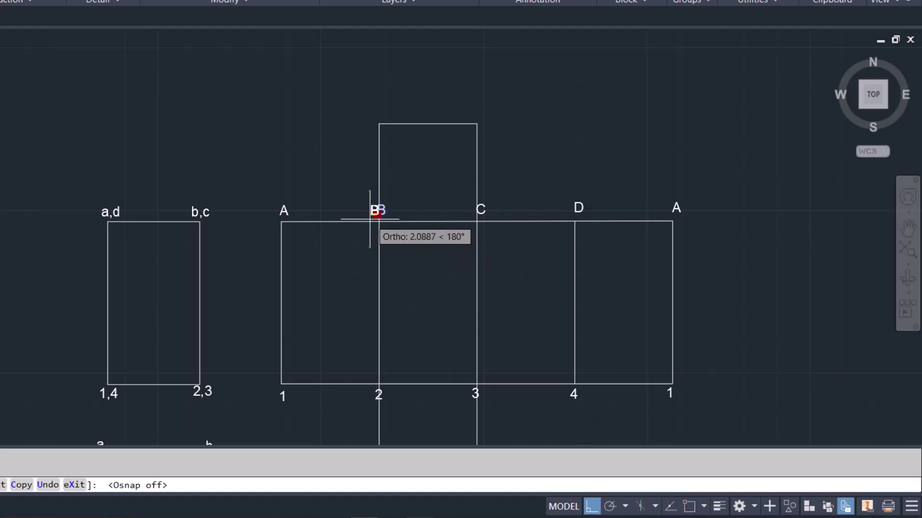
click(368, 220)
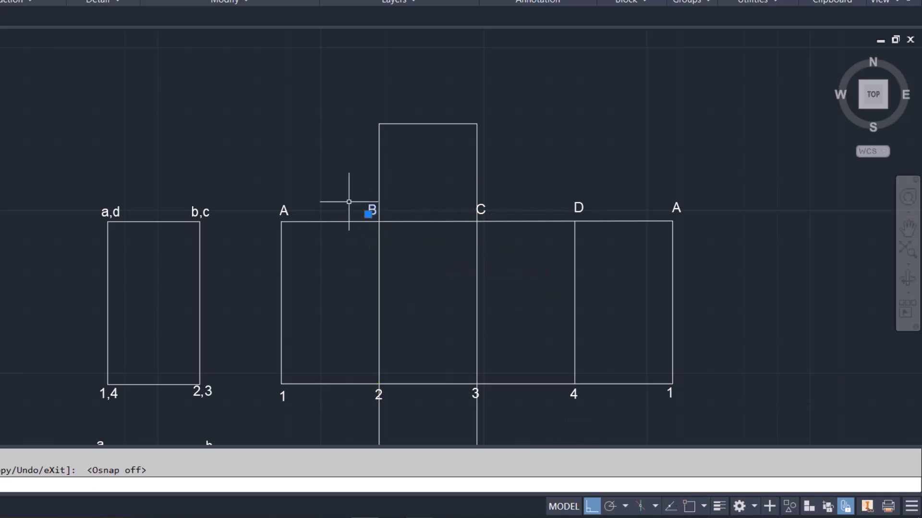
key(Escape)
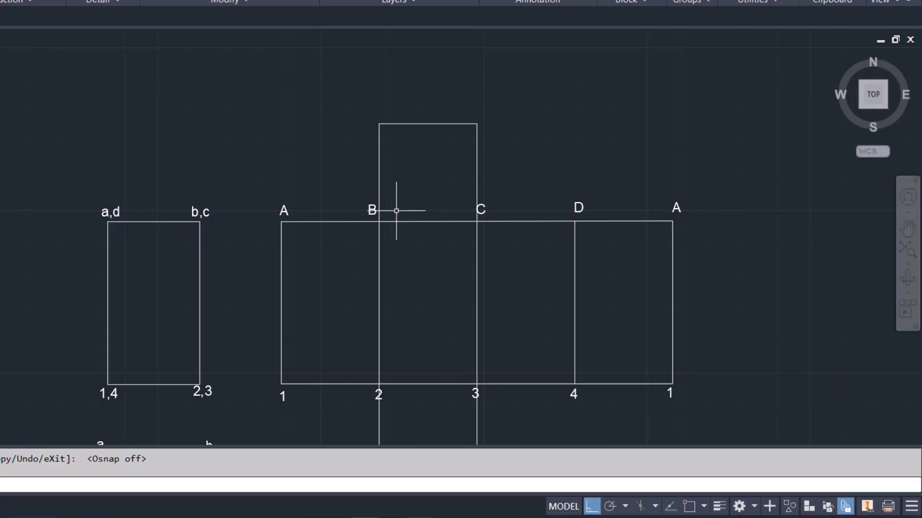
click(487, 209)
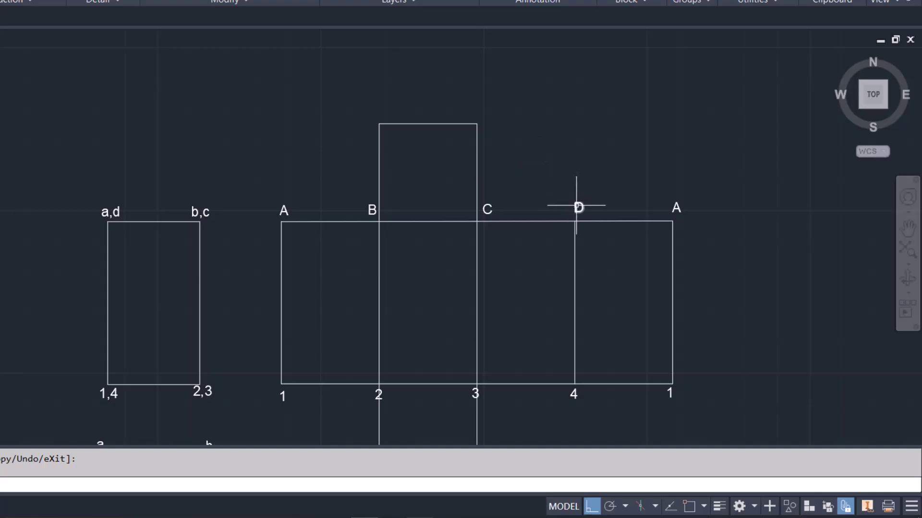
Step: With ortho off, copy label D to the two upper corners of the development's top square
click(576, 206)
text(m)
key(Return)
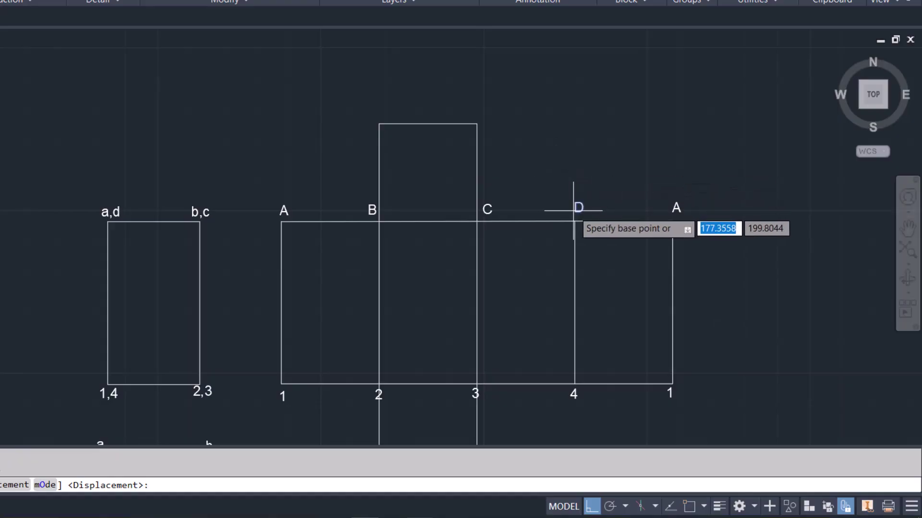
click(556, 206)
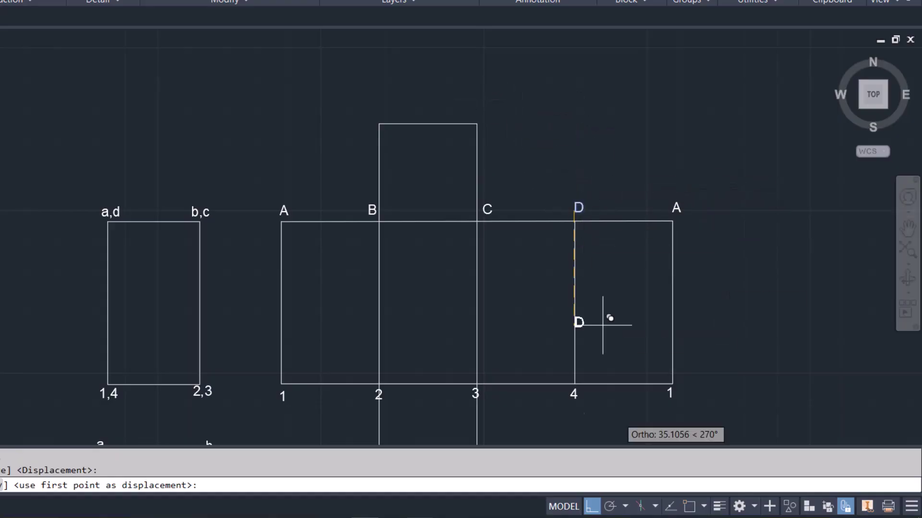
click(591, 508)
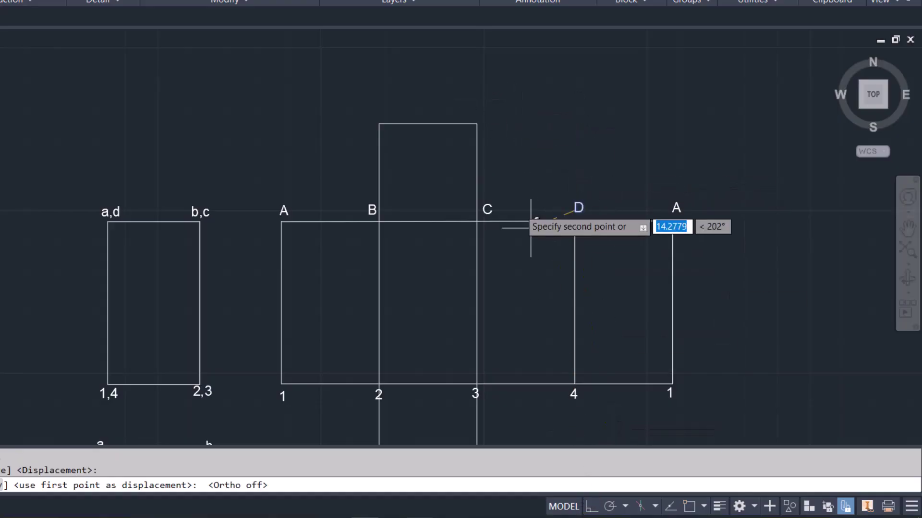
click(482, 120)
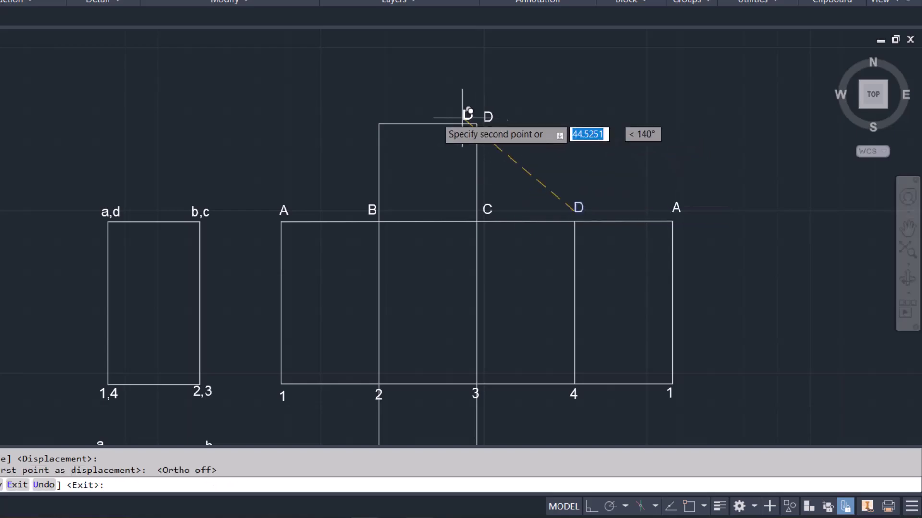
click(377, 109)
key(Escape)
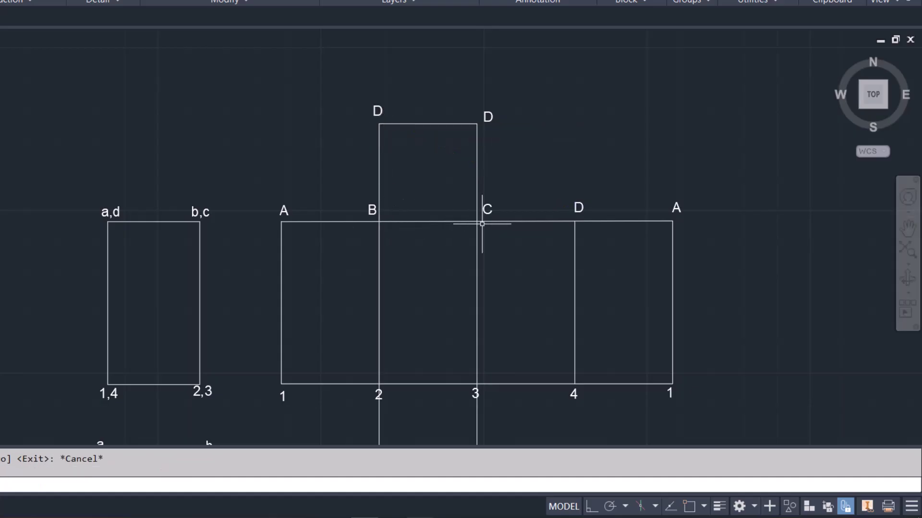
Step: Change the copied label at the top square's upper-left corner to A and move it closer beside that corner
double_click(374, 113)
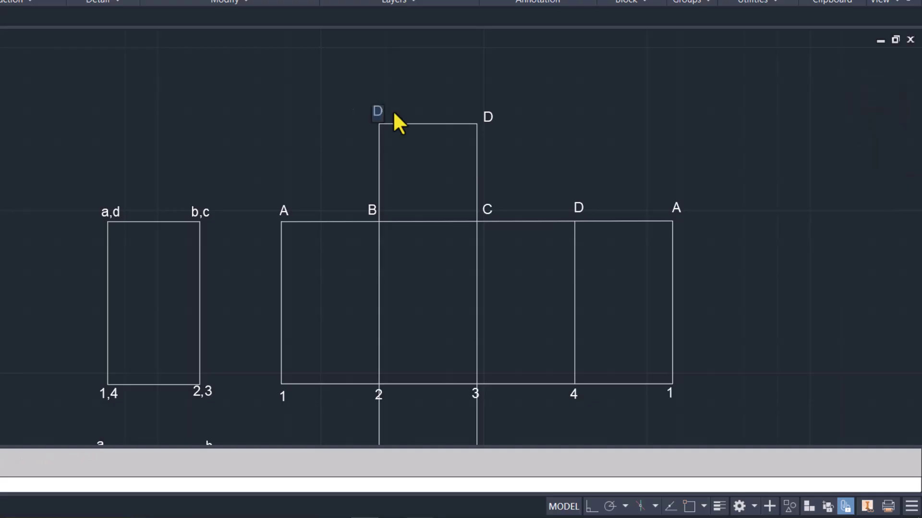
text(A)
click(408, 107)
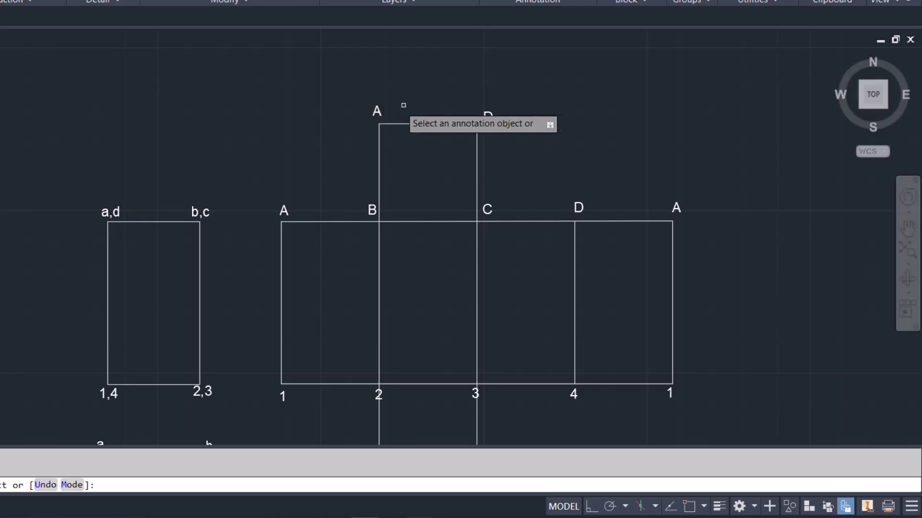
key(Escape)
click(374, 114)
click(375, 114)
click(366, 118)
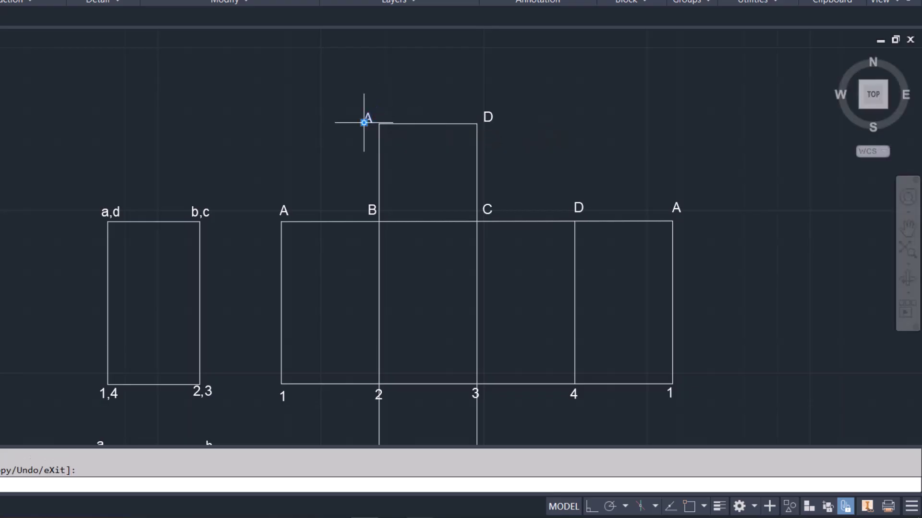
Step: Move label 2 just left of the bottom square's upper-left corner and label 3 just right of its upper-right corner
scroll(366, 117, down, 3)
scroll(381, 232, up, 4)
click(357, 230)
click(357, 230)
click(357, 230)
click(326, 204)
click(489, 203)
click(490, 203)
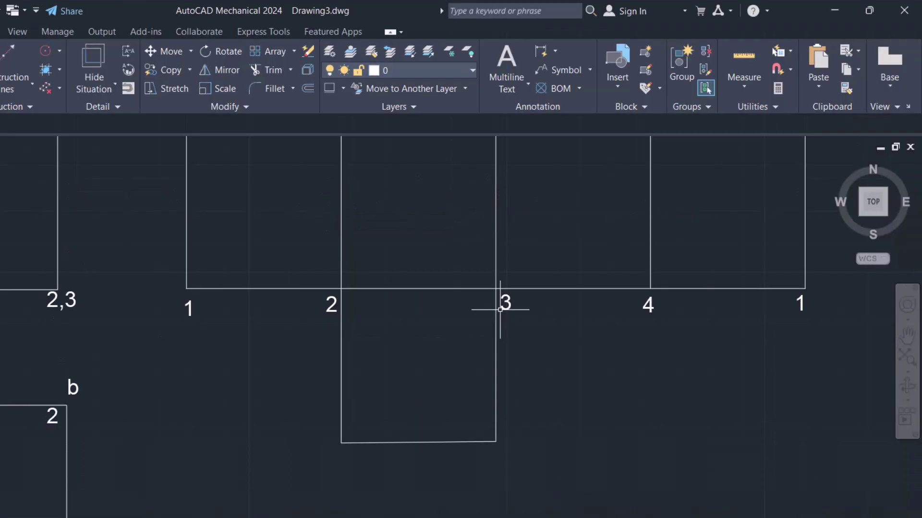
Step: Copy label 3 to the two lower corners of the development's bottom square
text(co)
key(Return)
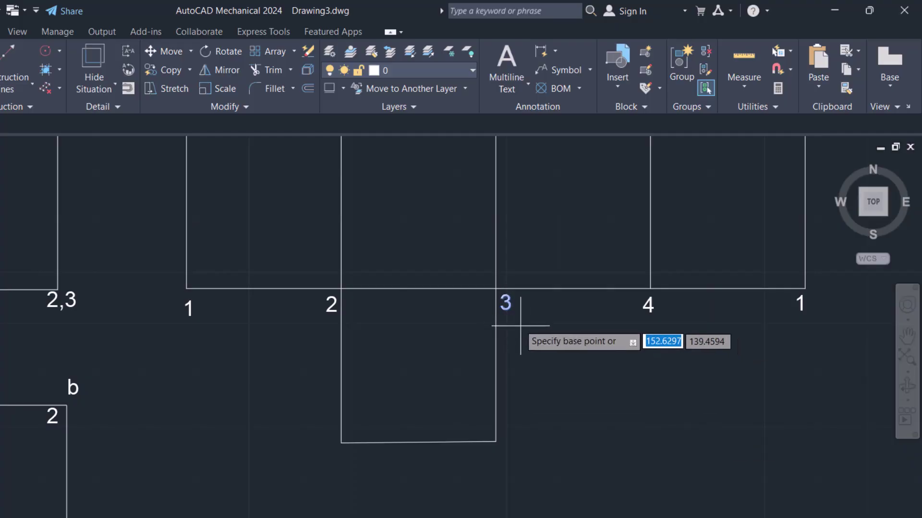
click(505, 305)
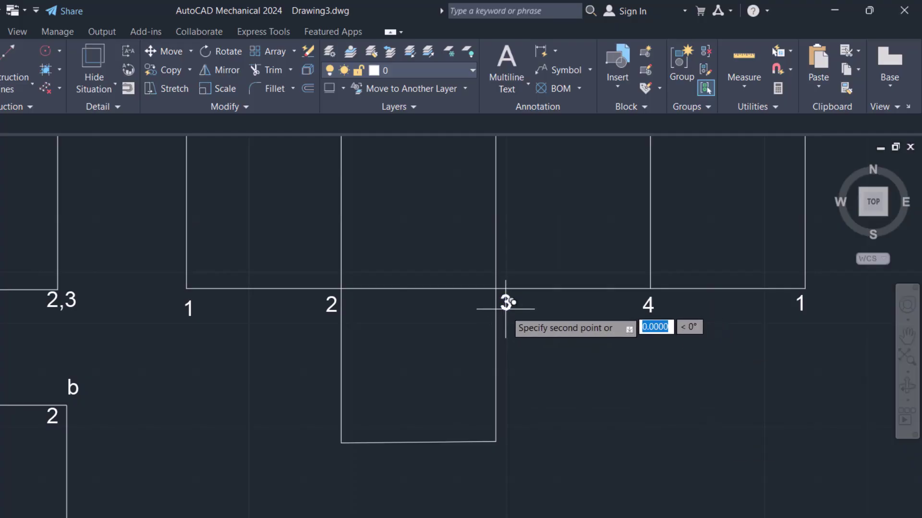
click(506, 451)
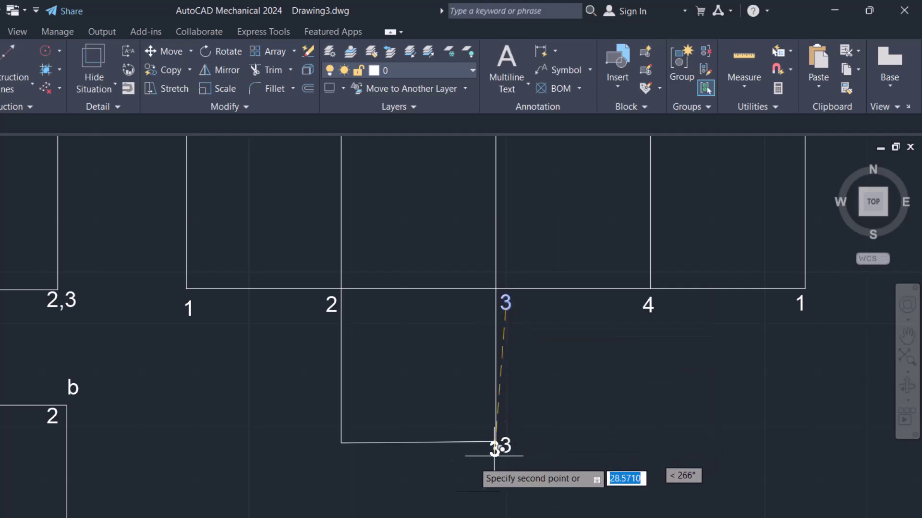
click(326, 451)
key(Escape)
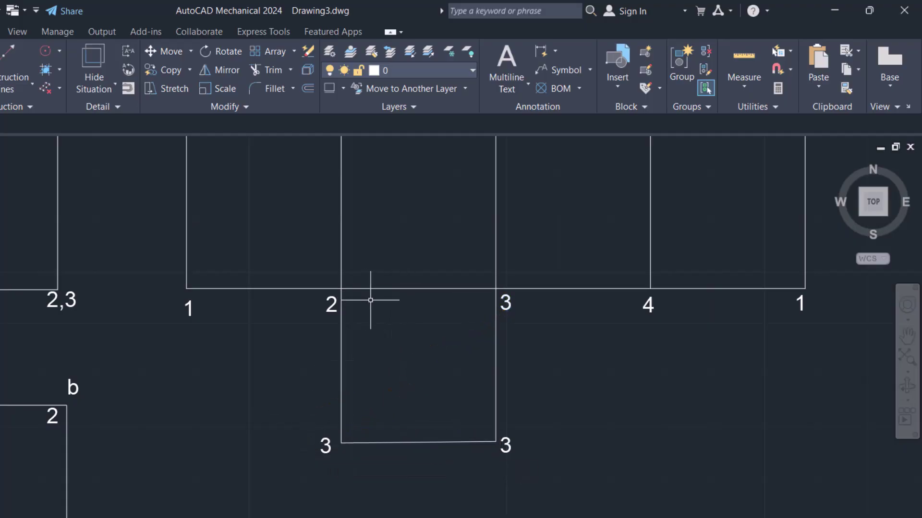
Step: Change the bottom square's lower-right label to 4 and its lower-left label to 1, and end the text editing
double_click(502, 449)
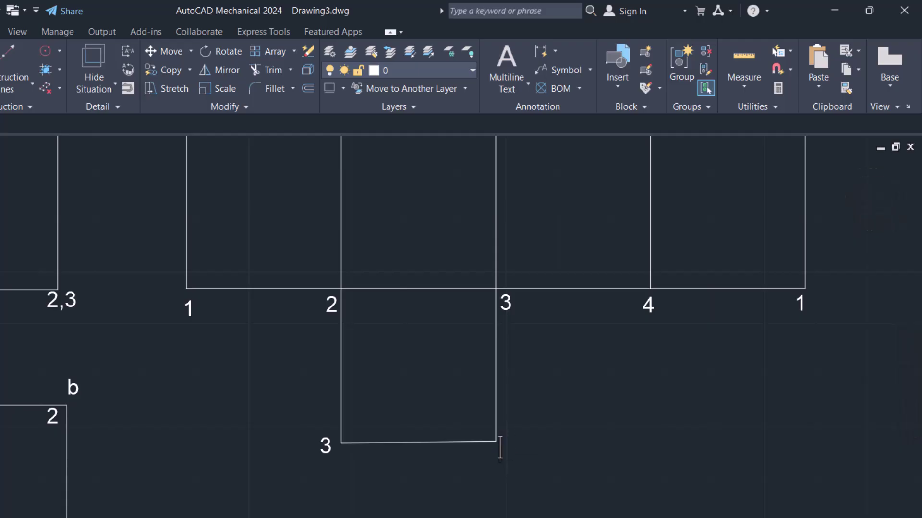
click(327, 451)
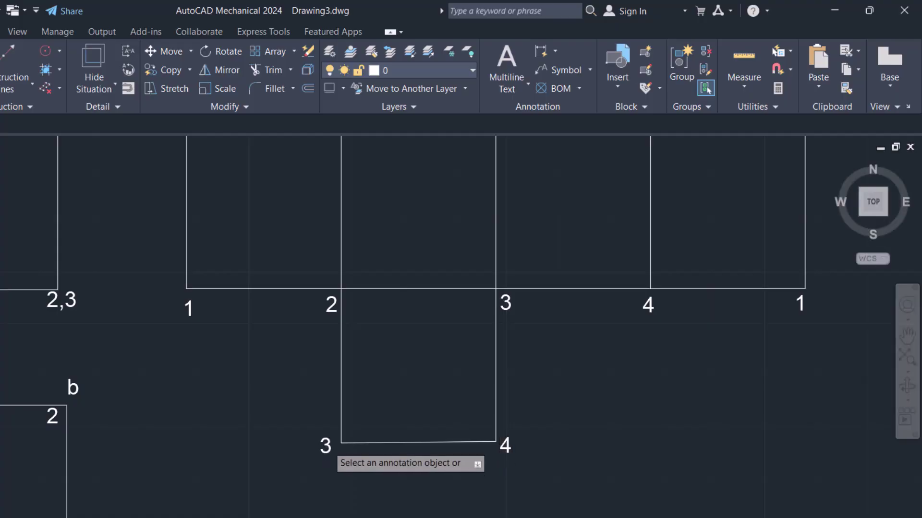
click(325, 448)
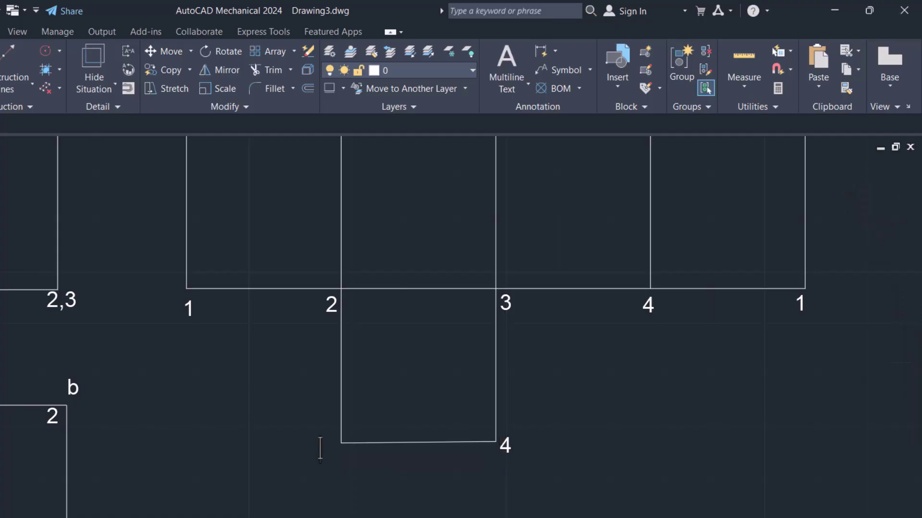
click(311, 421)
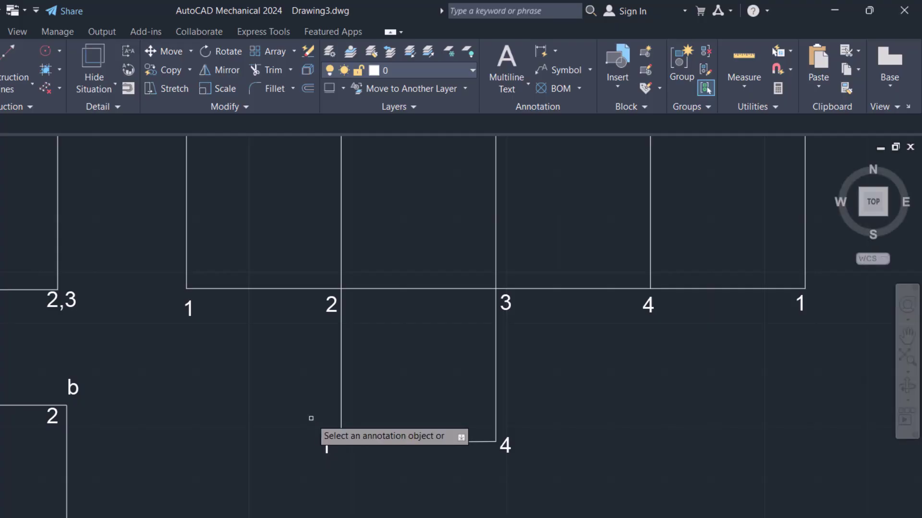
key(Escape)
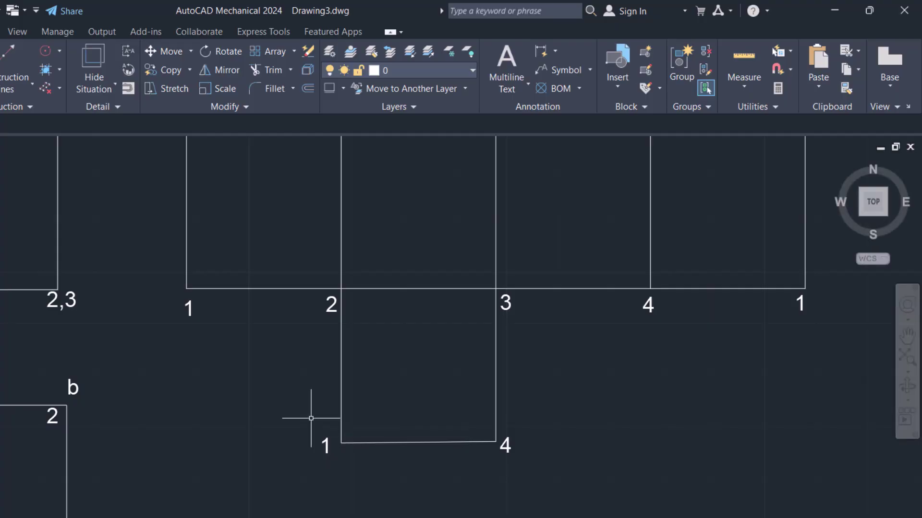
Step: With object snap on, dimension the front view's height from a,d to 1,4, placing the dimension to the left of the view
scroll(311, 418, down, 2)
scroll(311, 418, down, 2)
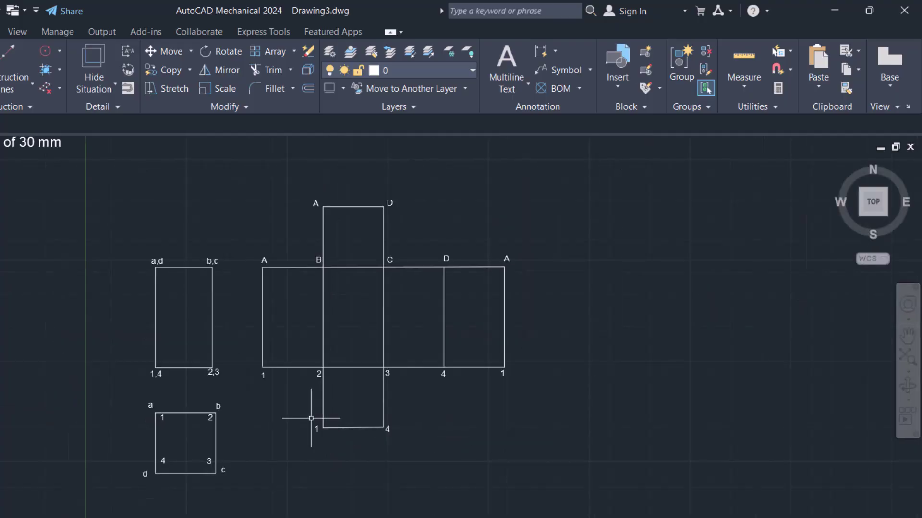
scroll(274, 360, up, 1)
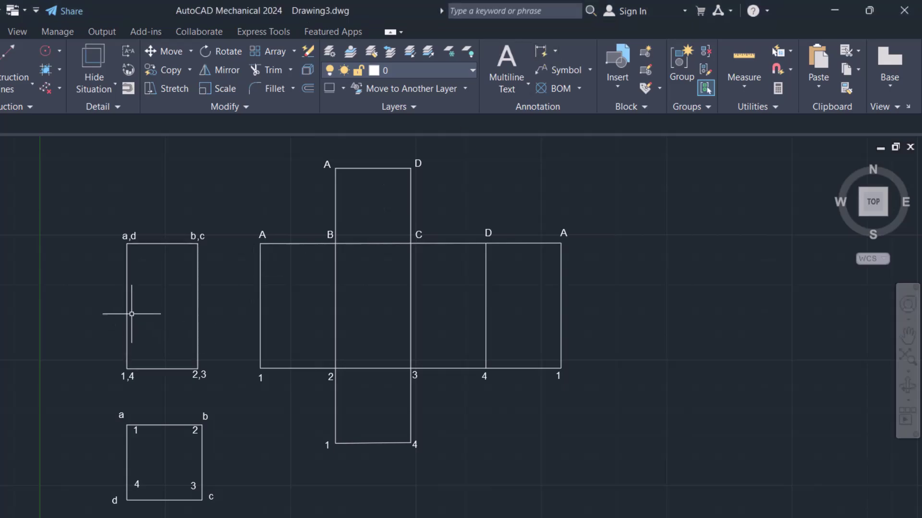
click(541, 57)
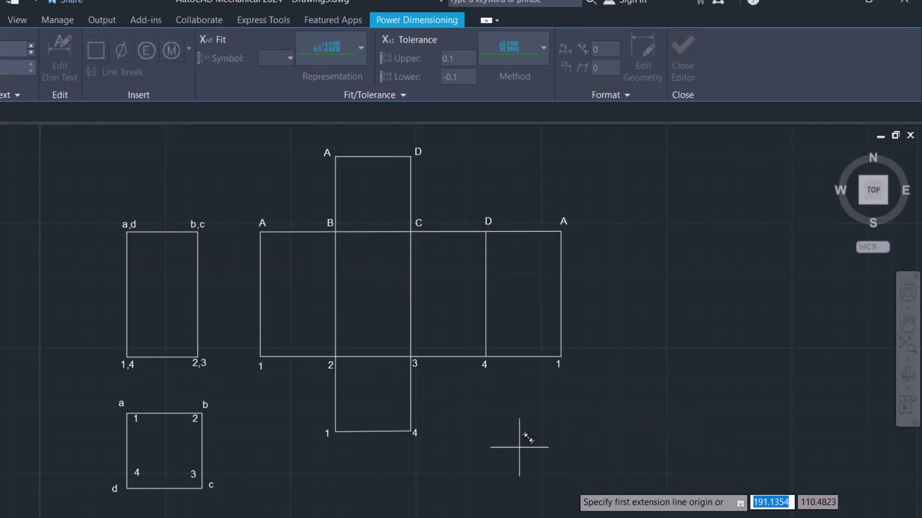
click(689, 507)
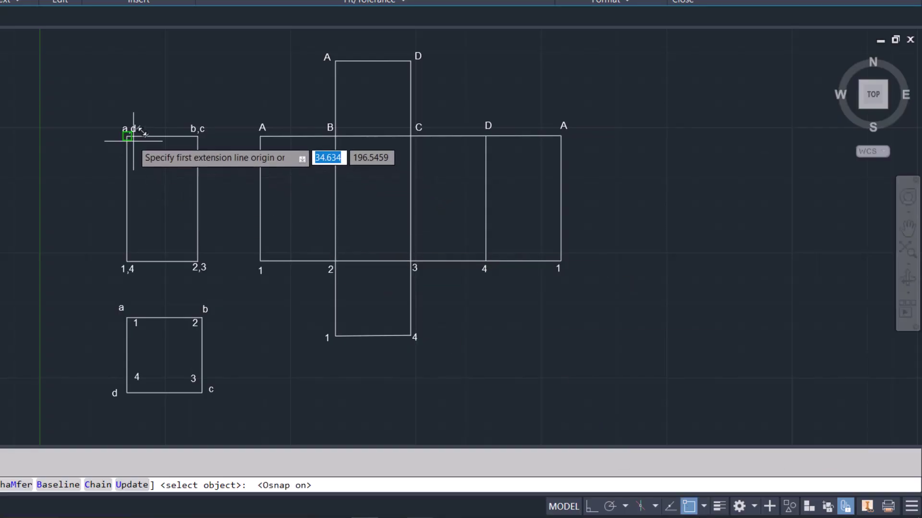
click(127, 137)
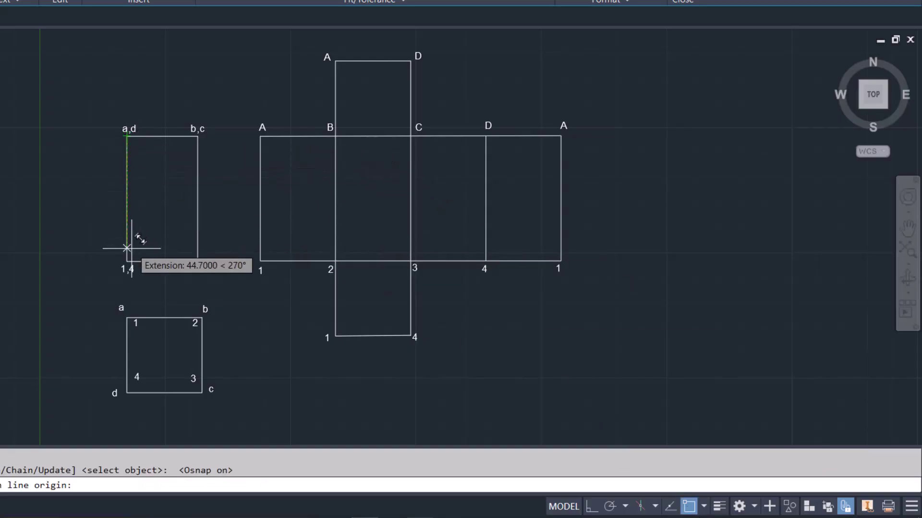
click(127, 261)
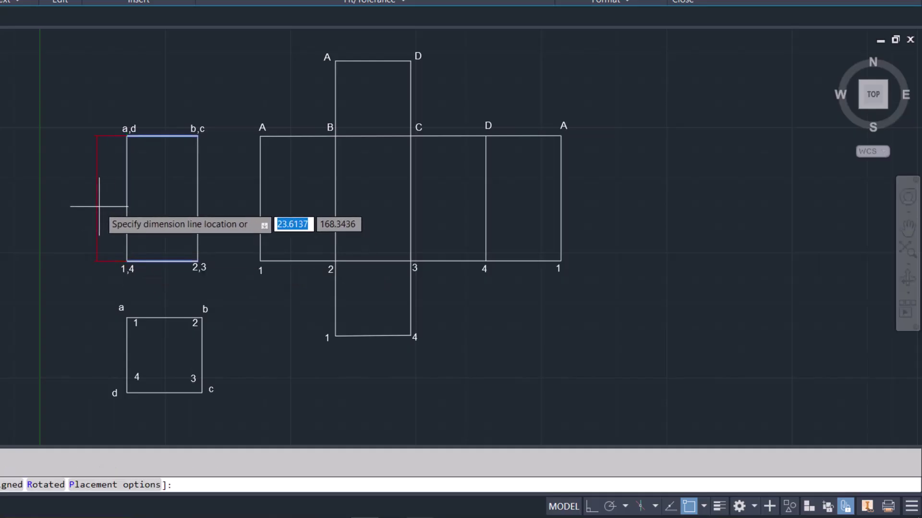
click(98, 206)
double_click(88, 199)
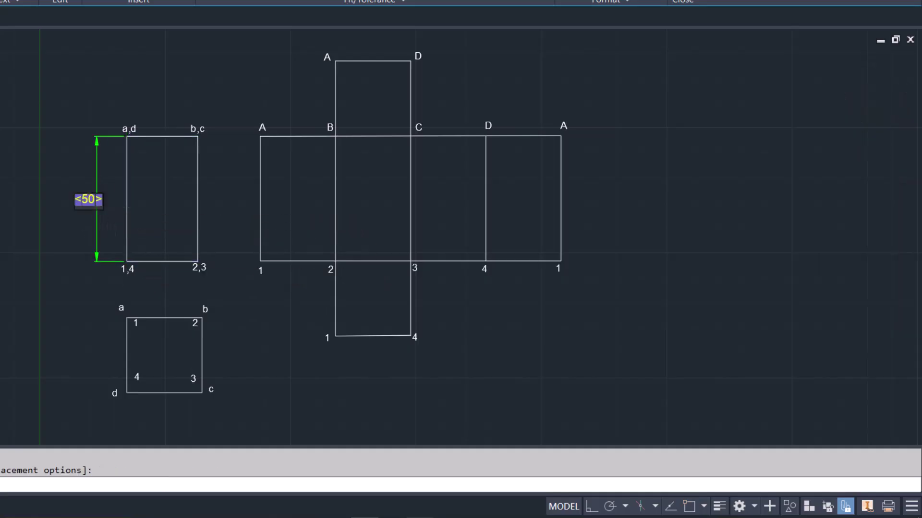
click(72, 238)
Step: Accept the front view's height dimension, and dimension the top view square's side from a to d, placing it to the left of the square
key(Return)
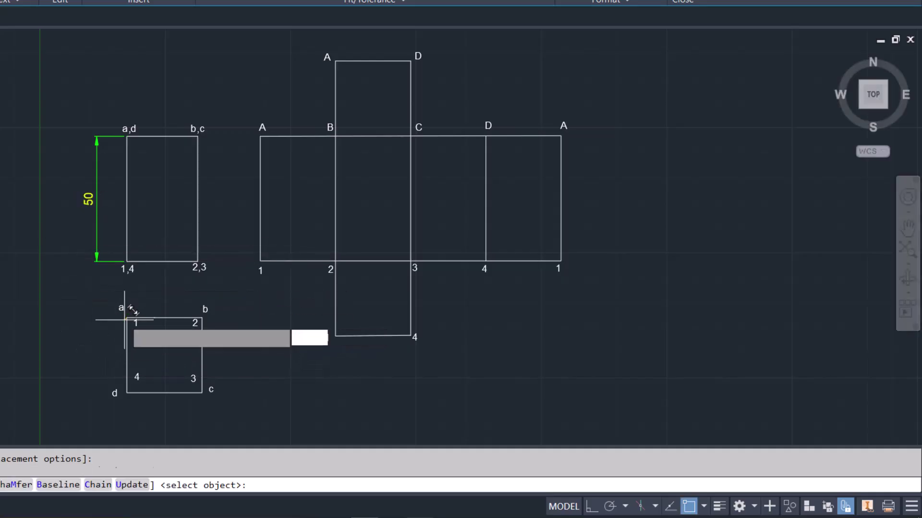
click(127, 317)
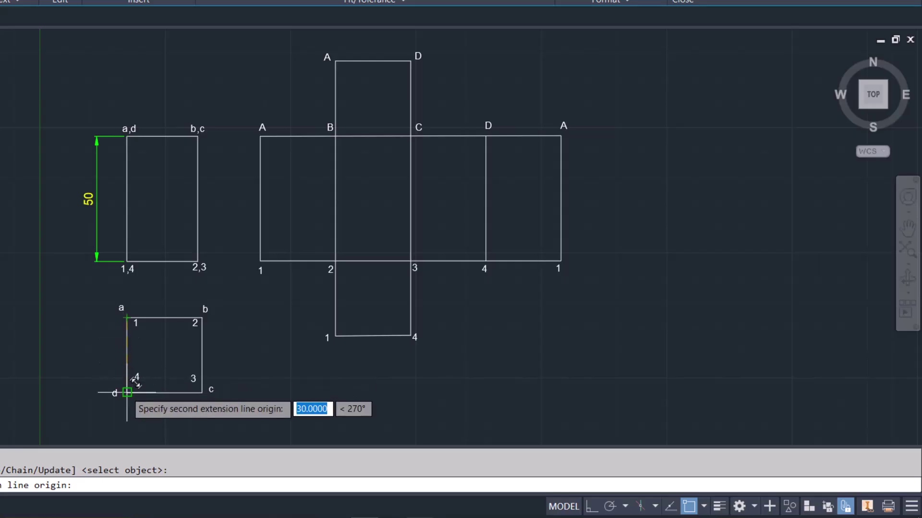
click(127, 392)
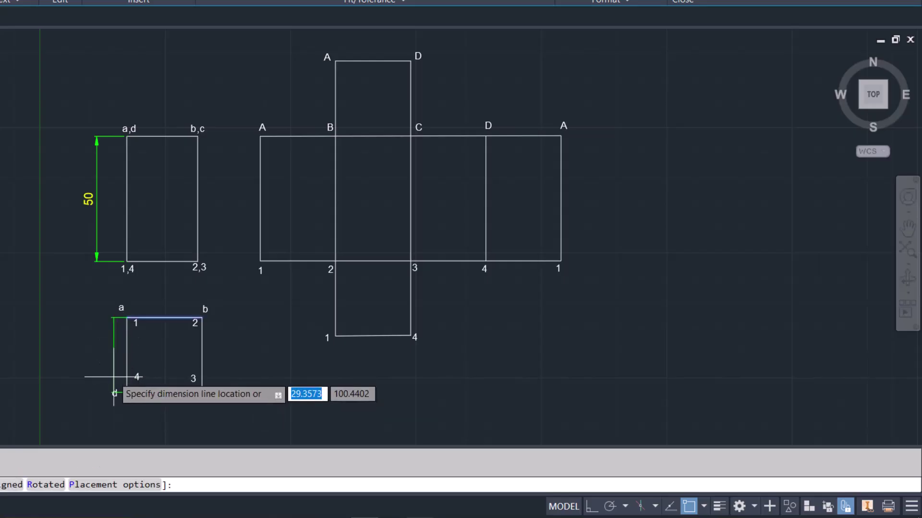
click(100, 373)
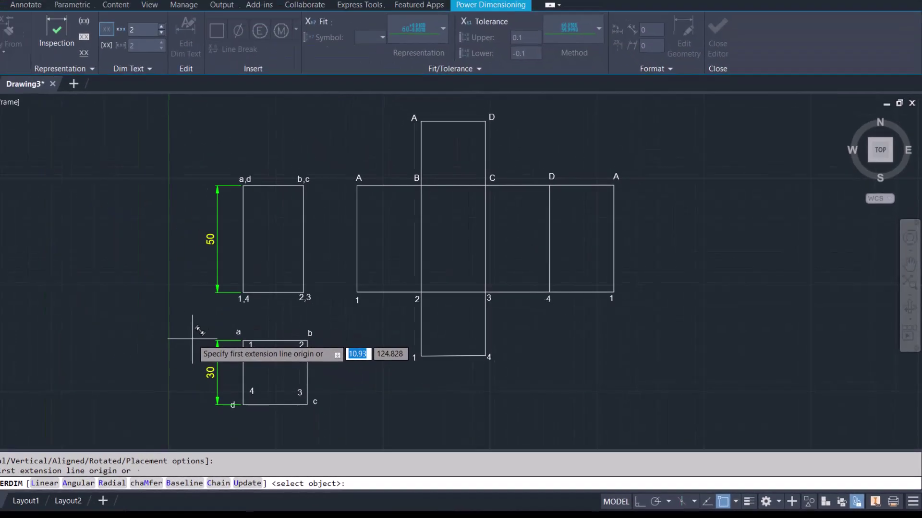
key(Escape)
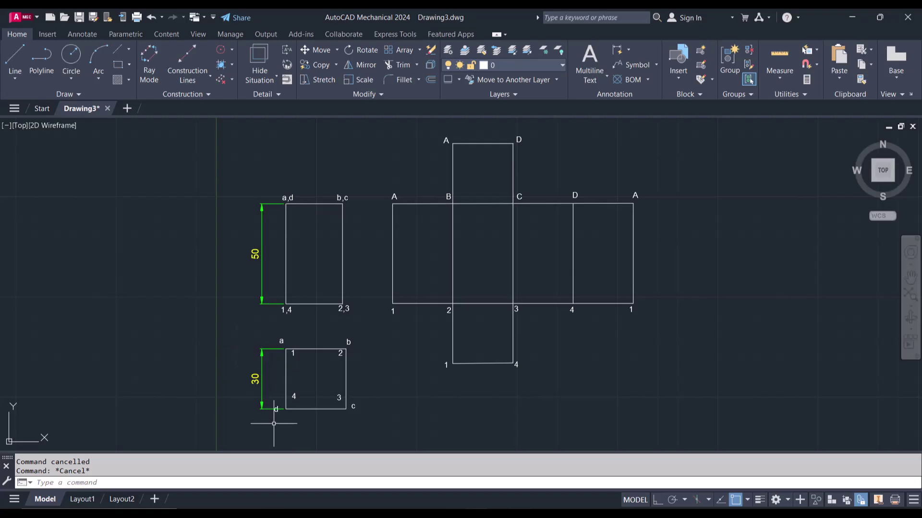
Step: Move labels d and c slightly below the level of the top view square's bottom edge, keeping each just outside its corner
scroll(274, 423, up, 4)
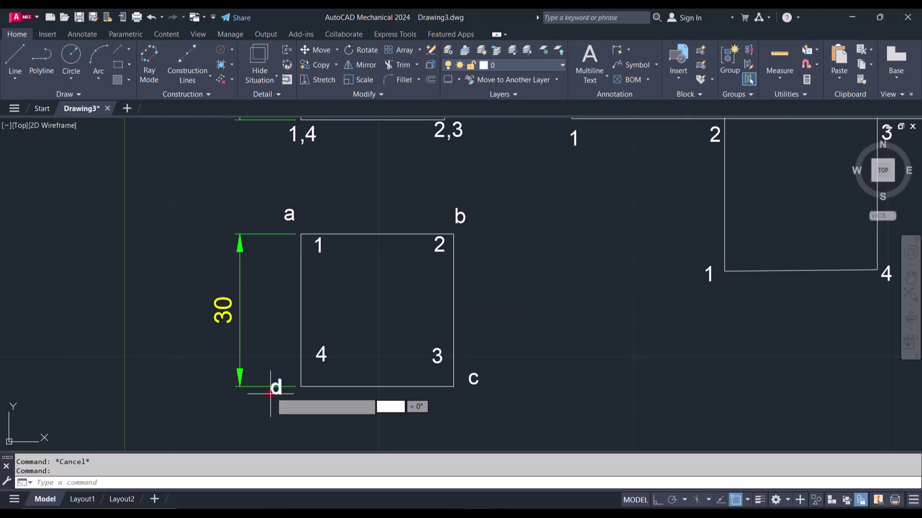
click(271, 393)
click(276, 405)
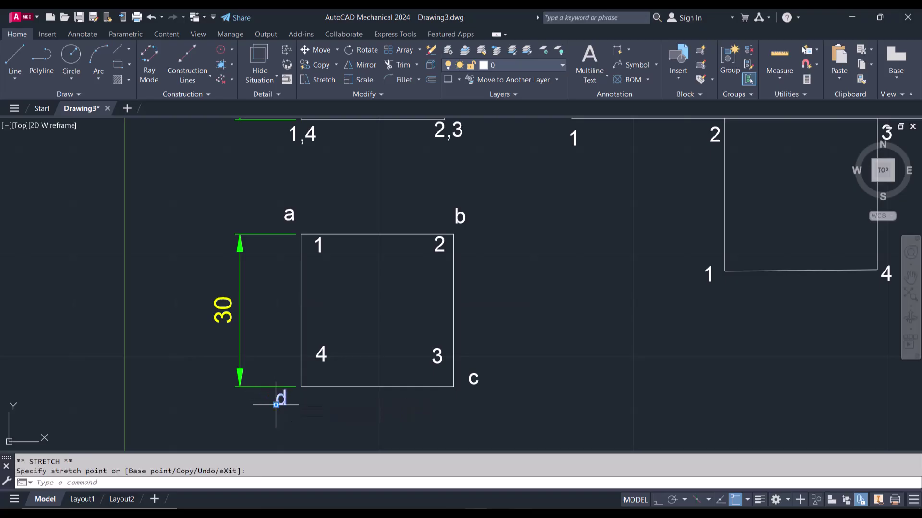
key(Escape)
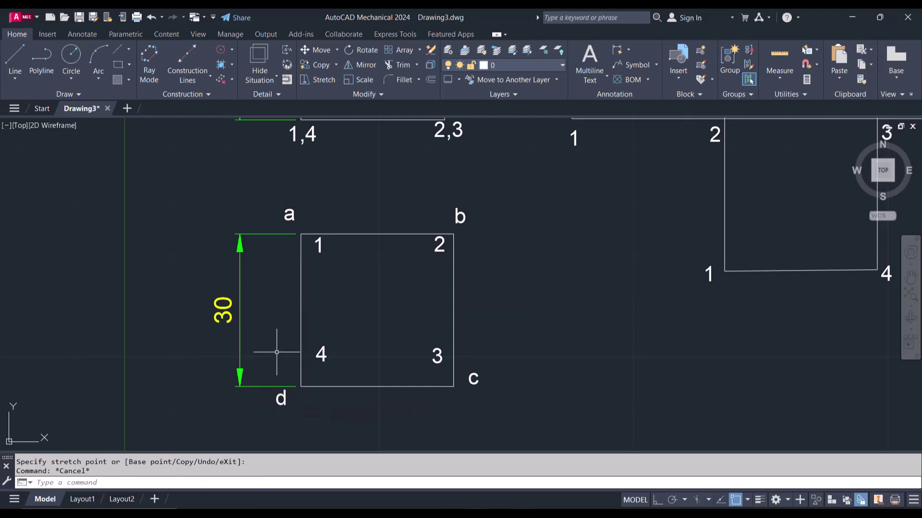
click(472, 383)
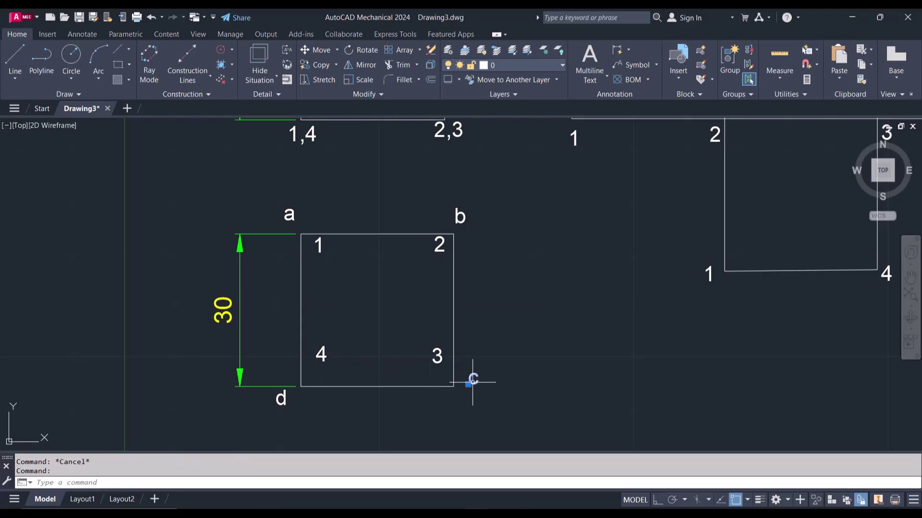
click(468, 384)
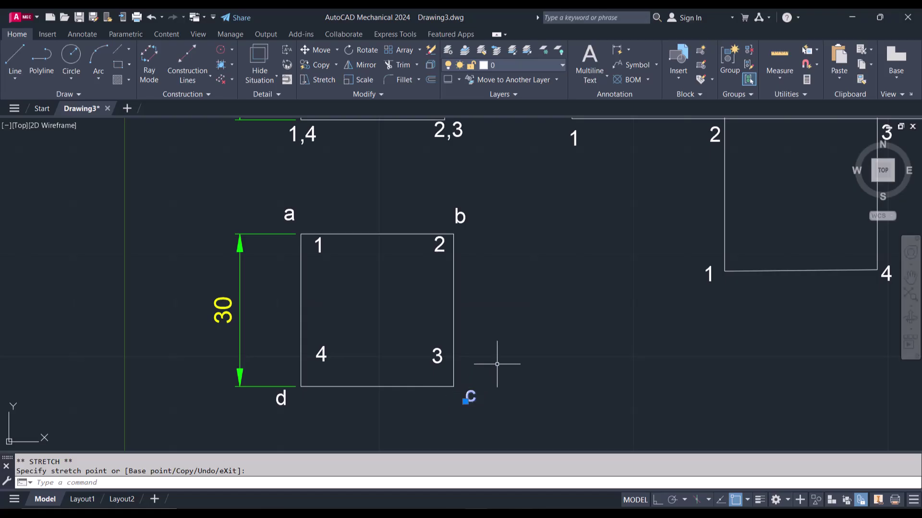
key(Escape)
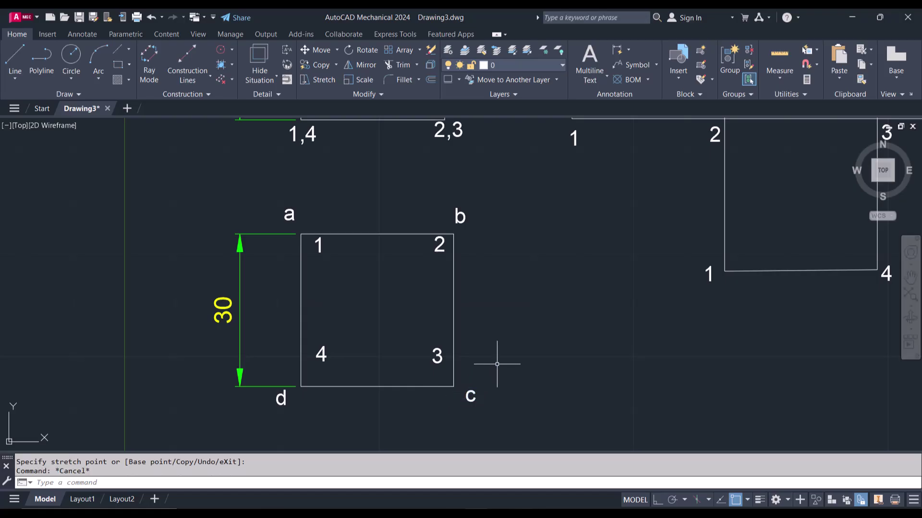